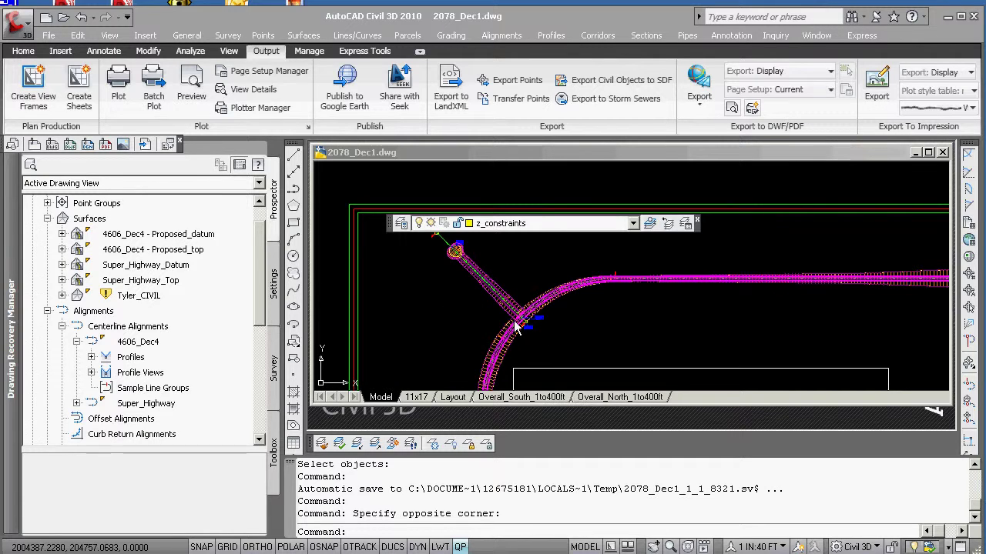
Step: Zoom around the drawing and select the corridor at the alignment intersection
{"action": "left_click", "coordinate": [539, 332]}
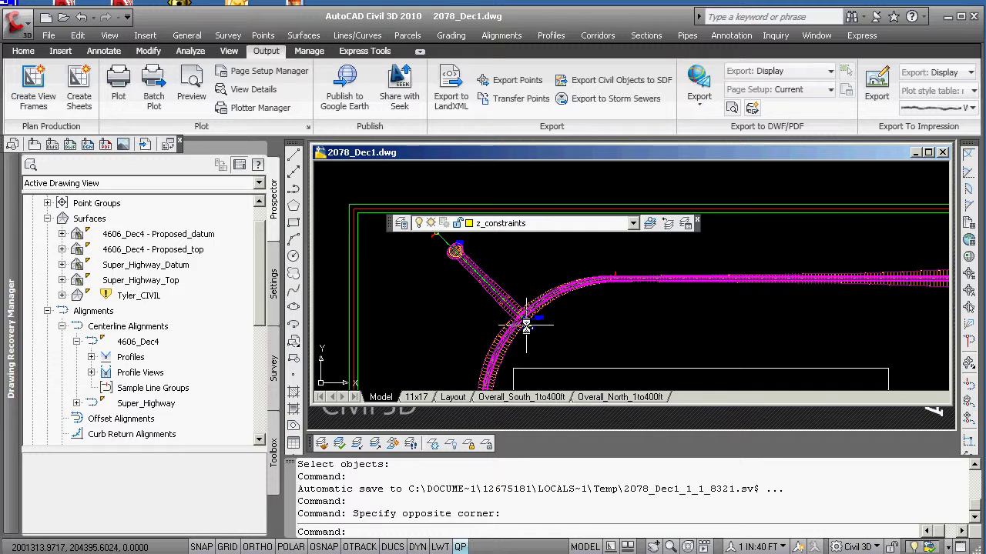
{"action": "scroll", "coordinate": [519, 315], "scroll_direction": "up", "scroll_amount": 3}
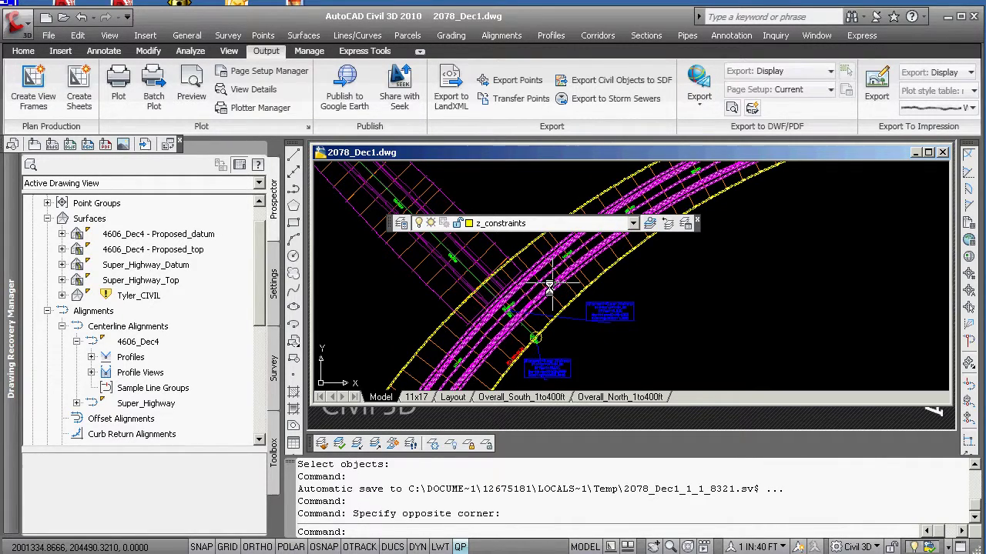
{"action": "scroll", "coordinate": [511, 308], "scroll_direction": "up", "scroll_amount": 2}
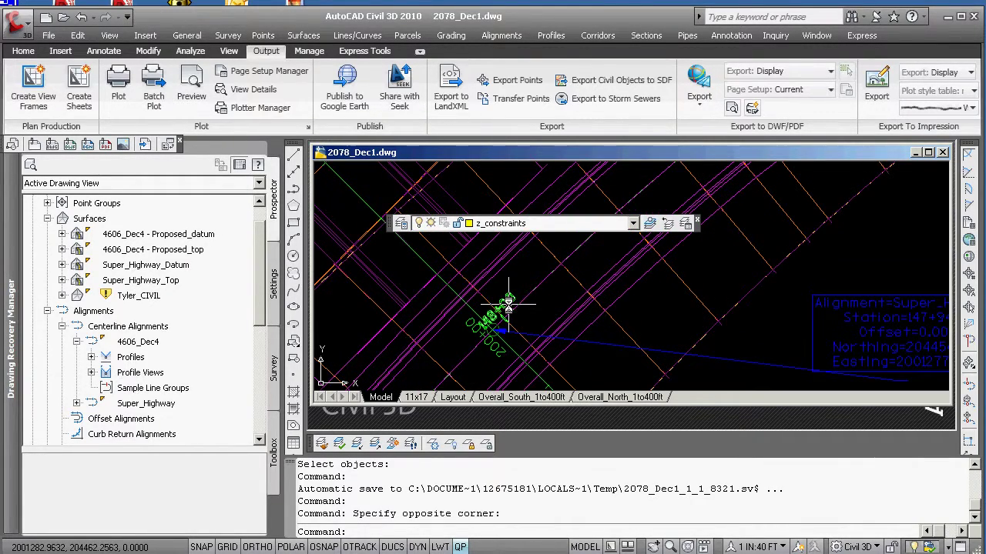
{"action": "scroll", "coordinate": [508, 307], "scroll_direction": "down", "scroll_amount": 2}
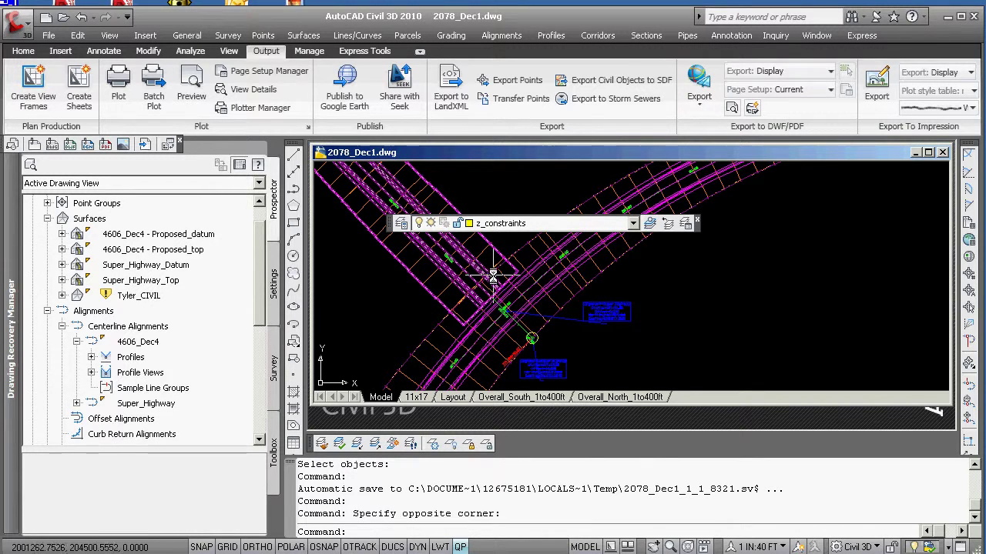
{"action": "scroll", "coordinate": [491, 278], "scroll_direction": "down", "scroll_amount": 2}
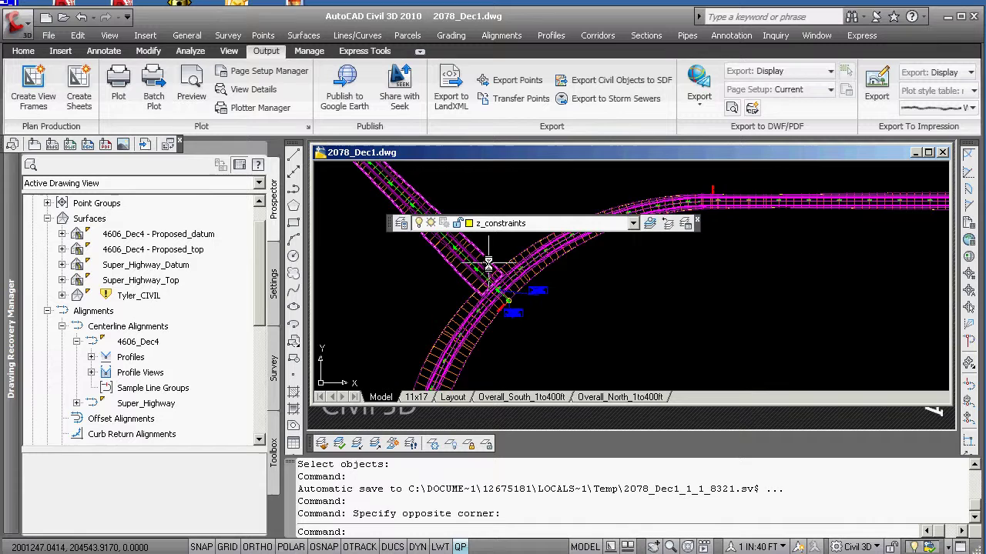
{"action": "scroll", "coordinate": [488, 265], "scroll_direction": "down", "scroll_amount": 2}
{"action": "scroll", "coordinate": [491, 265], "scroll_direction": "down", "scroll_amount": 2}
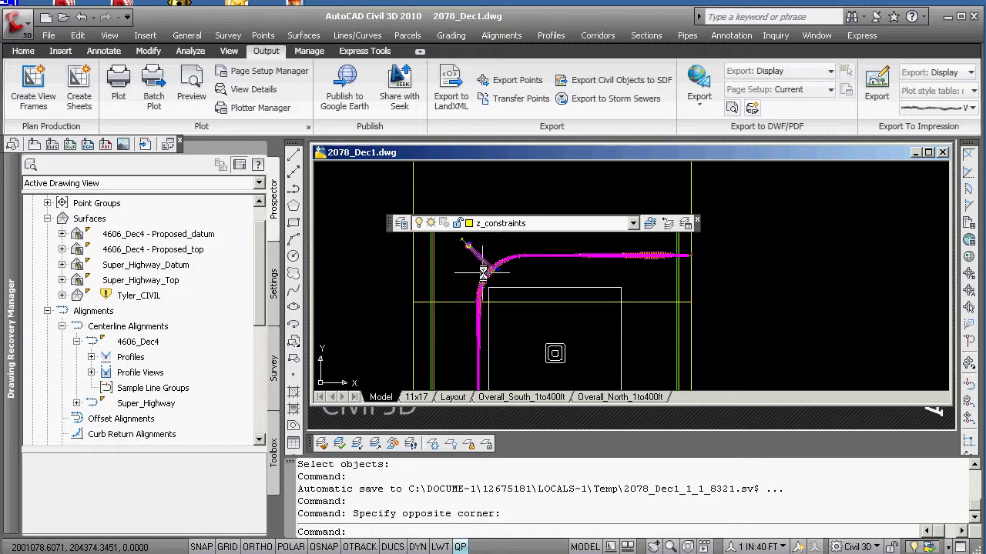
{"action": "scroll", "coordinate": [499, 270], "scroll_direction": "up", "scroll_amount": 3}
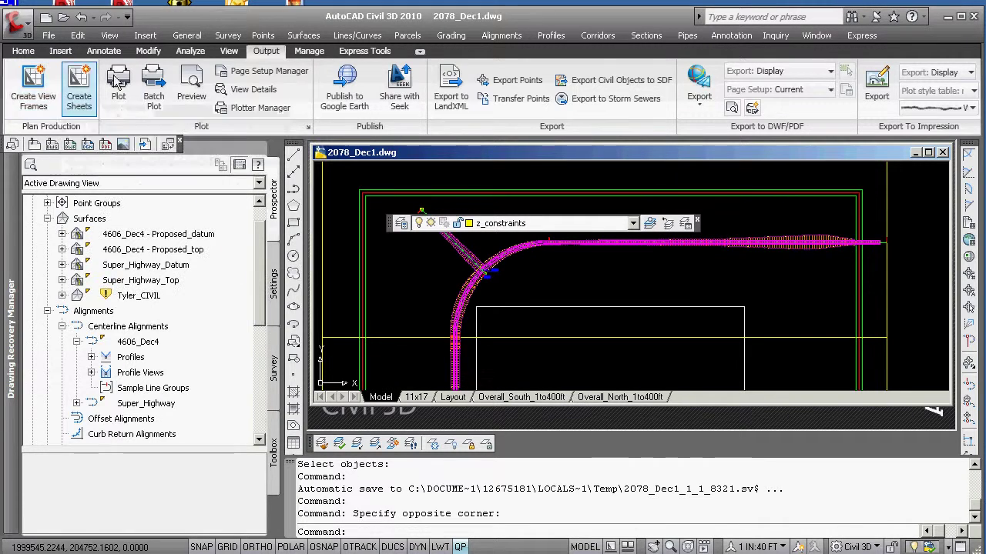
{"action": "left_click", "coordinate": [23, 51]}
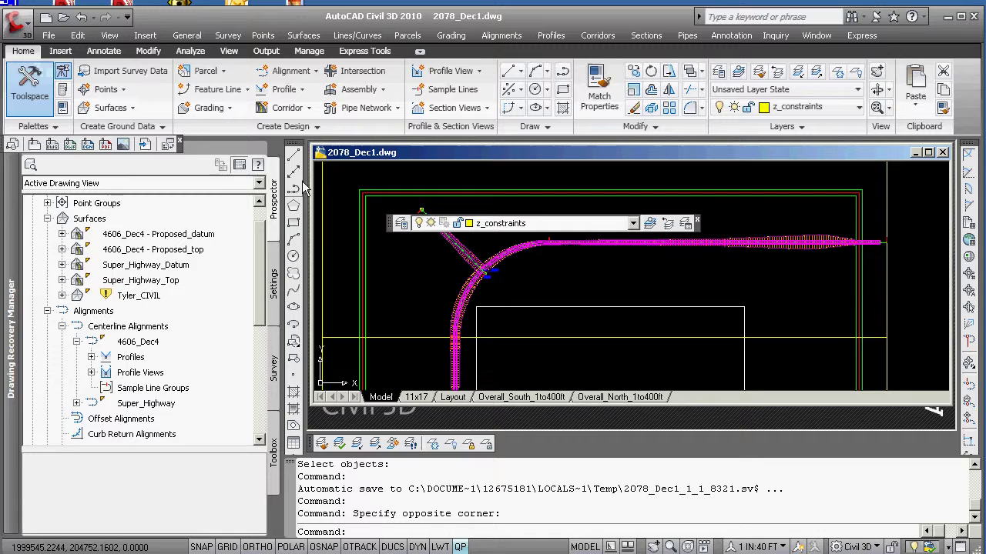
{"action": "left_click", "coordinate": [400, 274]}
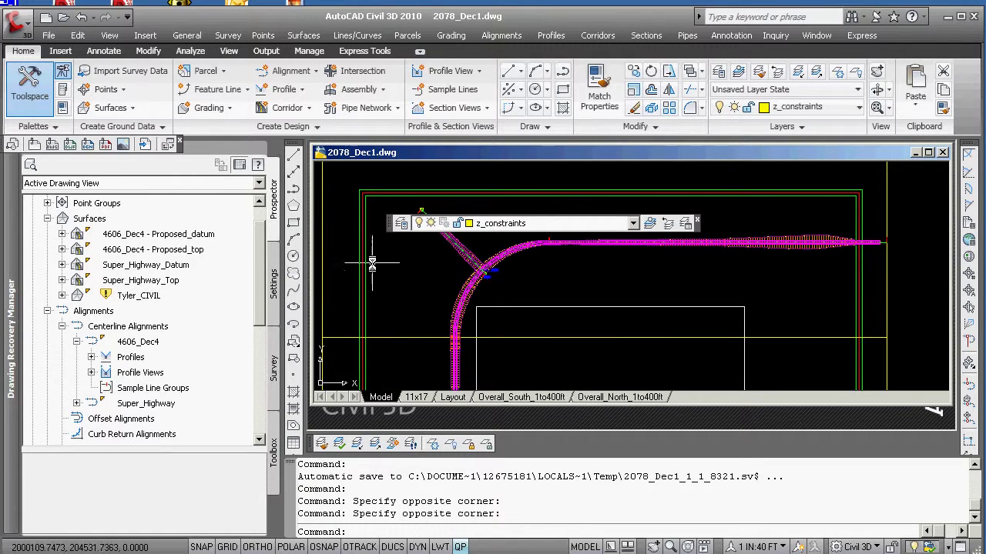
{"action": "scroll", "coordinate": [484, 261], "scroll_direction": "up", "scroll_amount": 3}
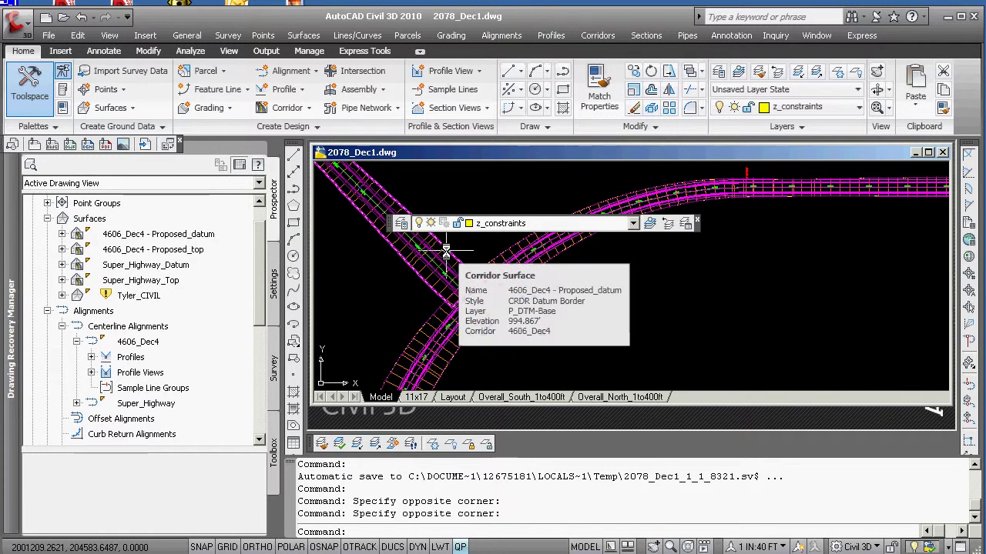
{"action": "left_click", "coordinate": [446, 251]}
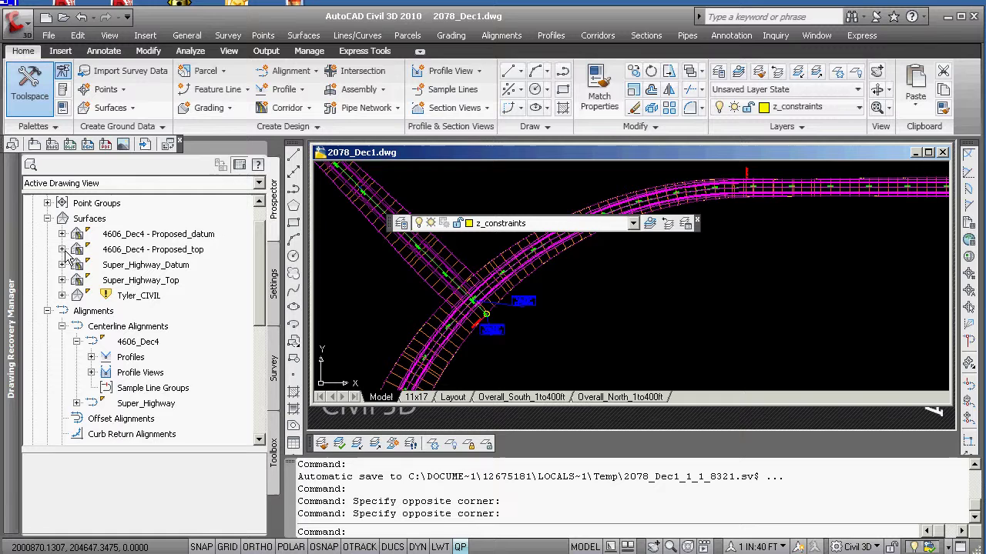
Step: Set the 4606_Dec4 - Proposed_top surface style to P Triangles
{"action": "left_click", "coordinate": [108, 250]}
{"action": "right_click", "coordinate": [108, 251]}
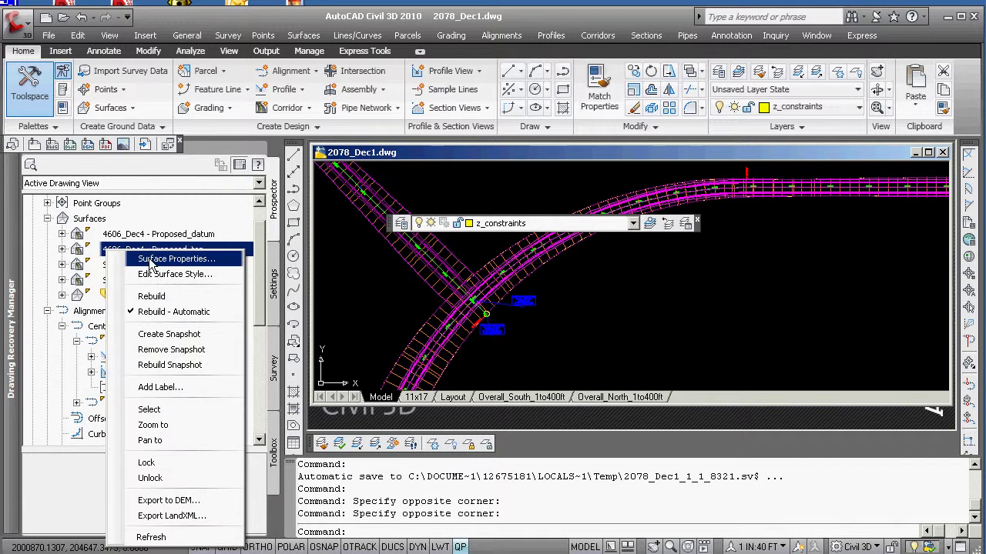
{"action": "left_click", "coordinate": [150, 263]}
{"action": "left_click", "coordinate": [225, 338]}
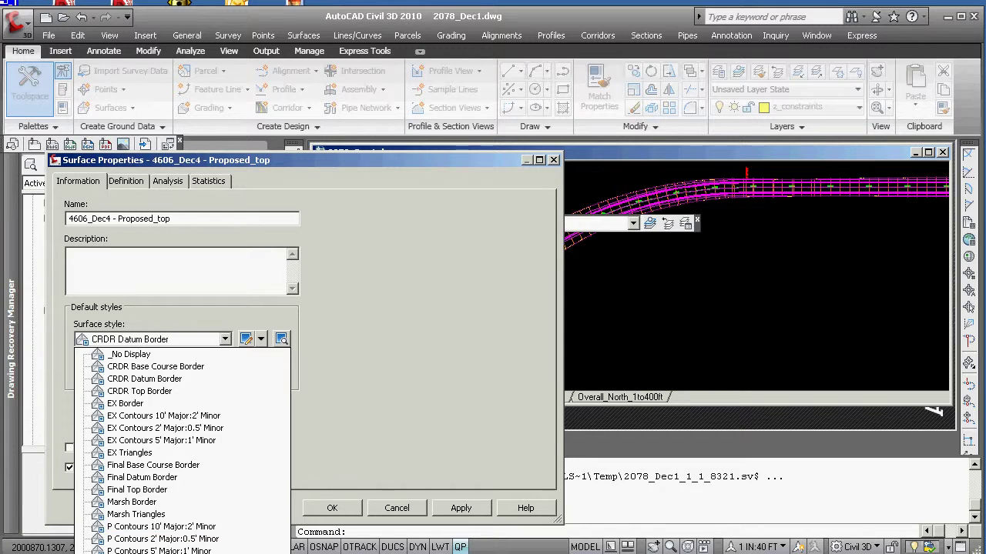
{"action": "key", "text": "Return"}
{"action": "left_click", "coordinate": [331, 514]}
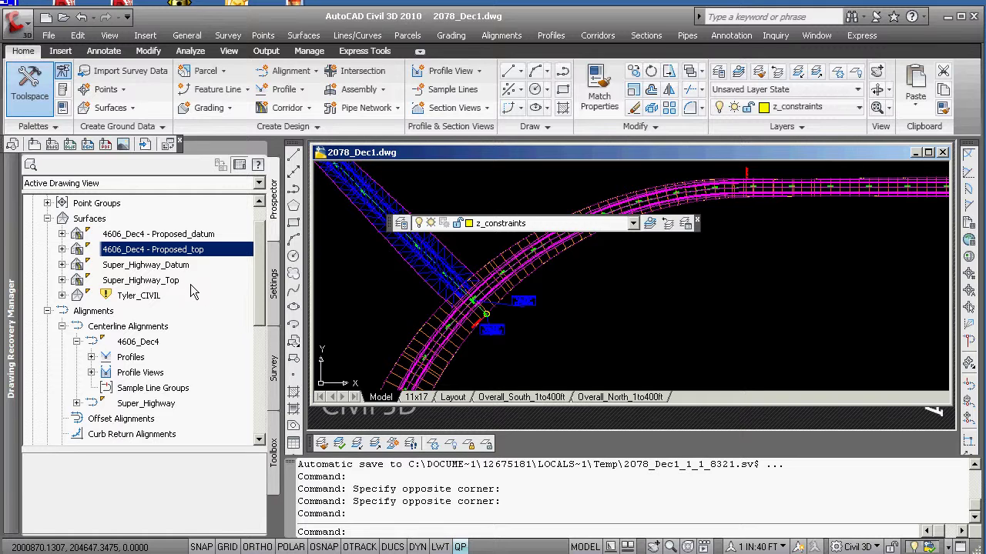
Step: Set the Super_Highway_Top surface style to Marsh Triangles
{"action": "right_click", "coordinate": [136, 282]}
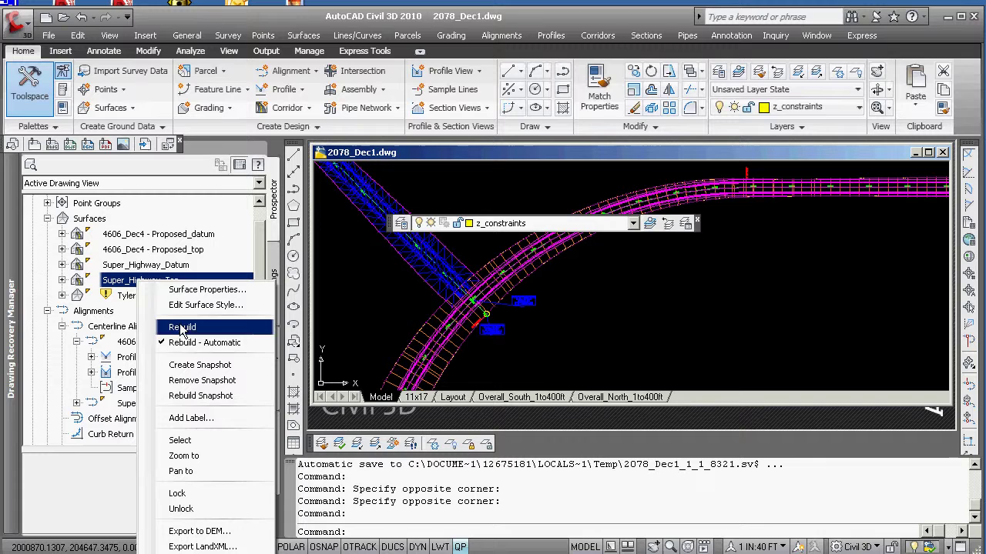
{"action": "left_click", "coordinate": [196, 290]}
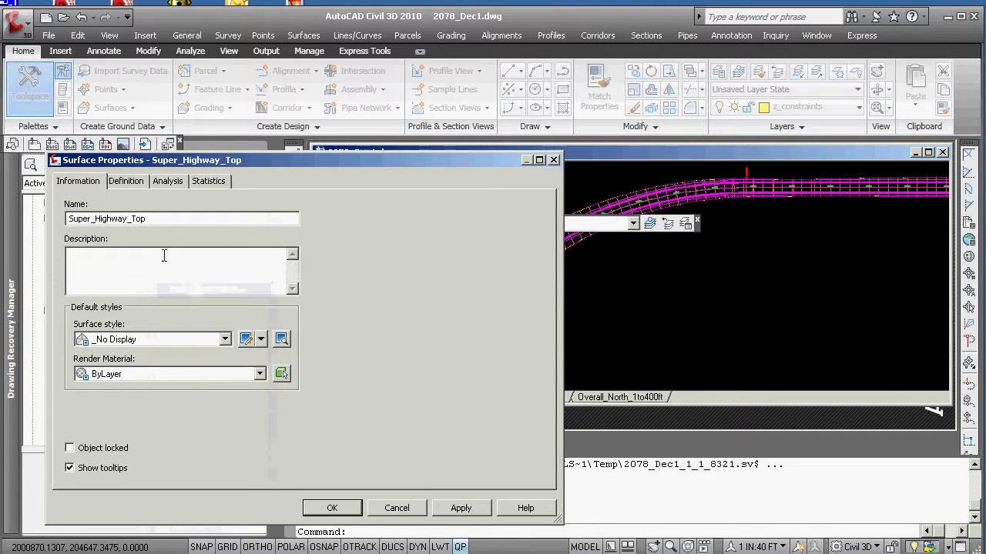
{"action": "left_click", "coordinate": [225, 340]}
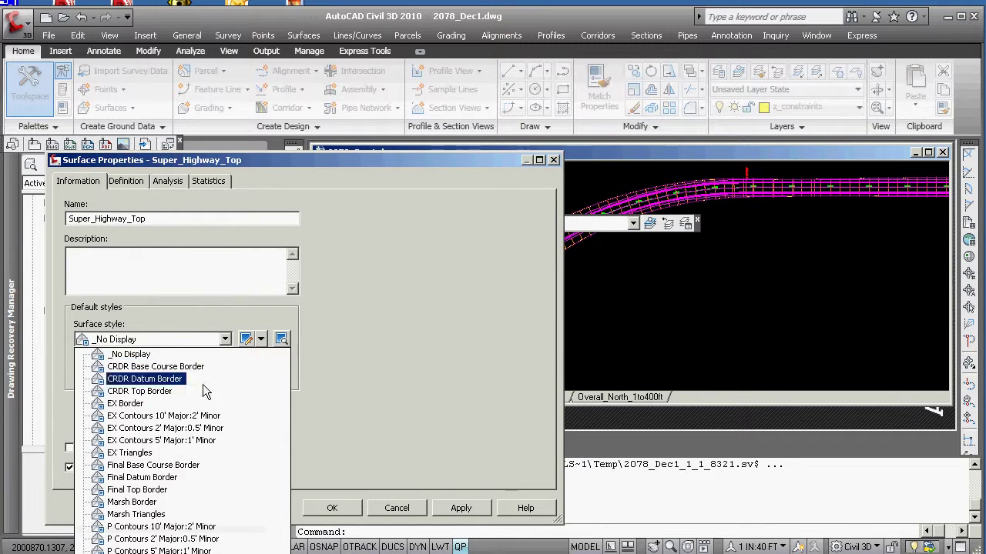
{"action": "left_click", "coordinate": [139, 515]}
{"action": "left_click", "coordinate": [331, 508]}
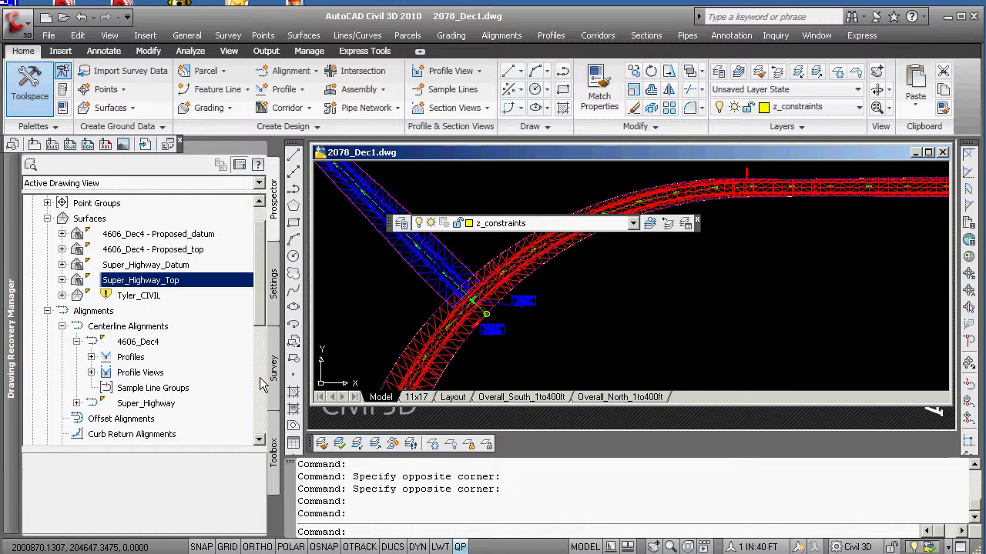
Step: Apply the EX Triangles style to the Tyler_CIVIL surface
{"action": "right_click", "coordinate": [143, 296]}
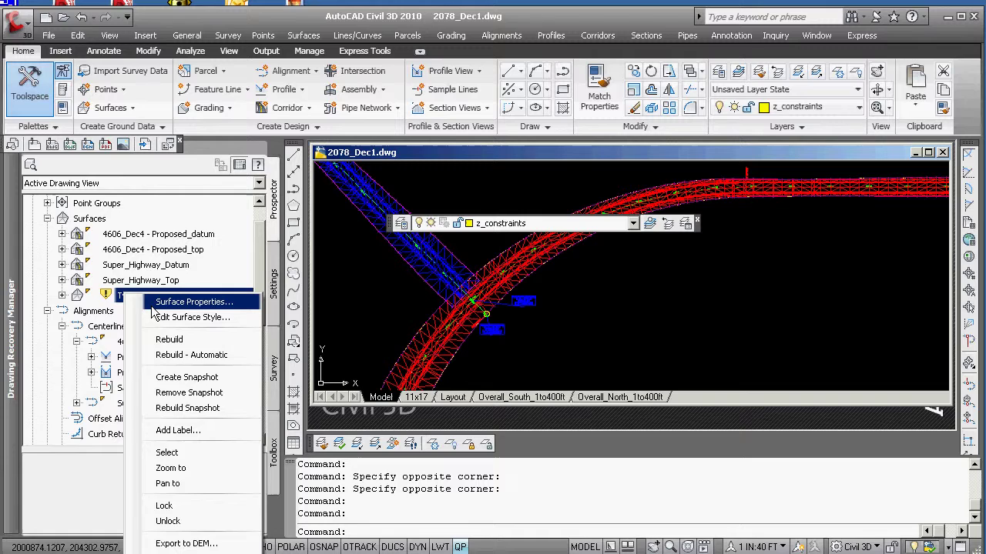
{"action": "left_click", "coordinate": [193, 302]}
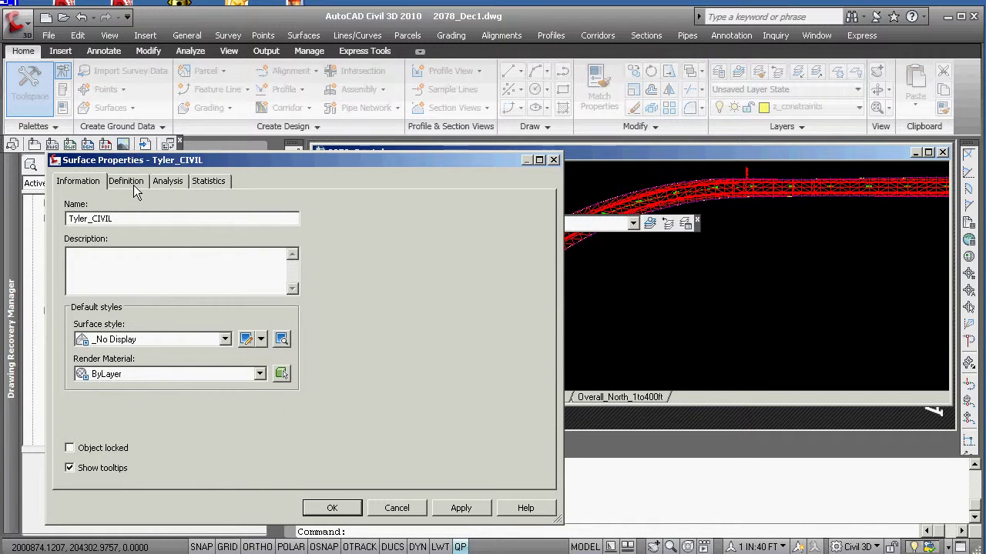
{"action": "left_click", "coordinate": [225, 340]}
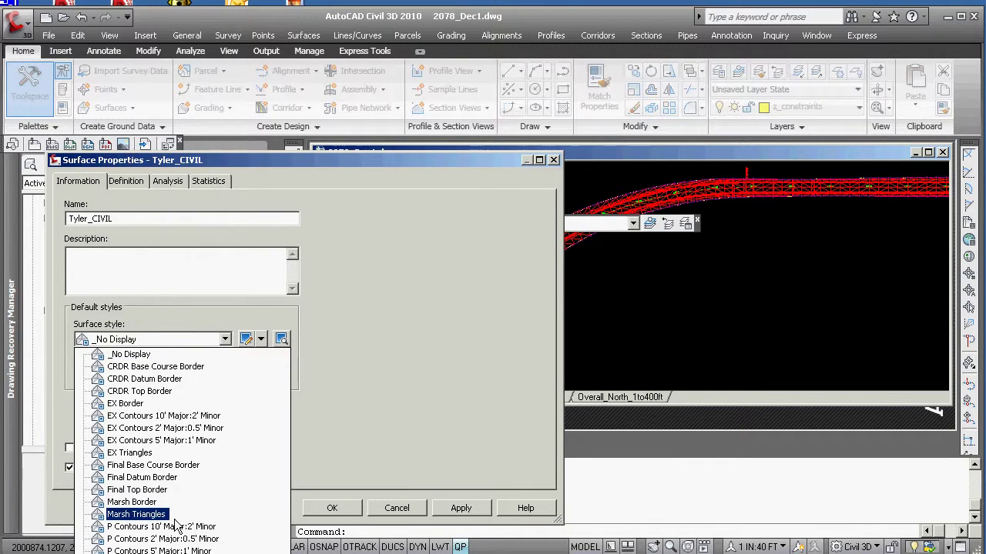
{"action": "left_click", "coordinate": [135, 453]}
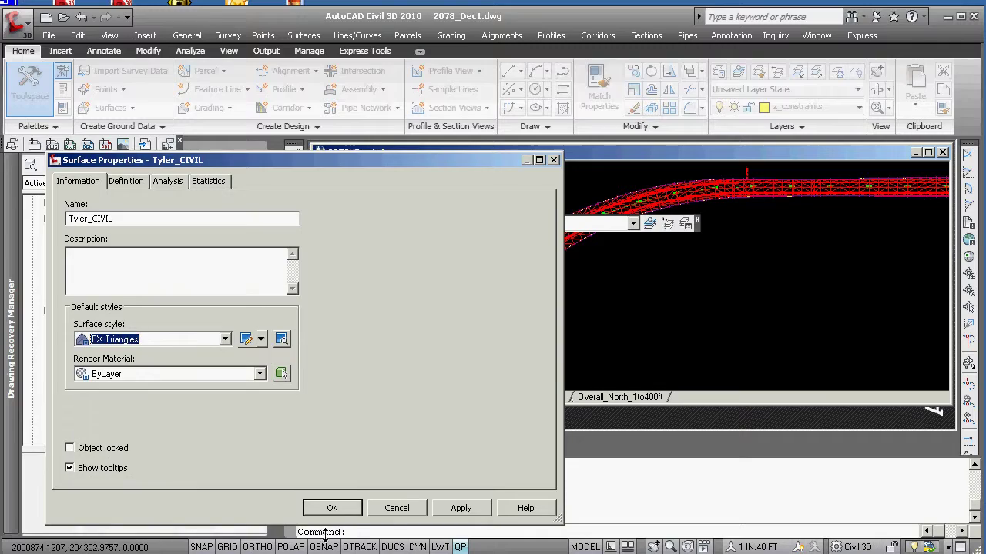
{"action": "left_click", "coordinate": [338, 511]}
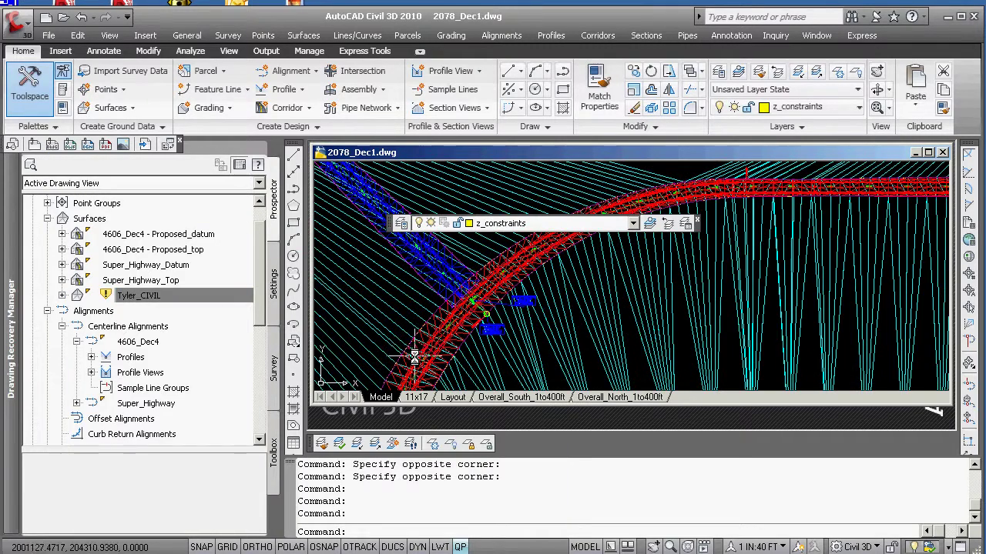
{"action": "scroll", "coordinate": [432, 348], "scroll_direction": "down", "scroll_amount": 6}
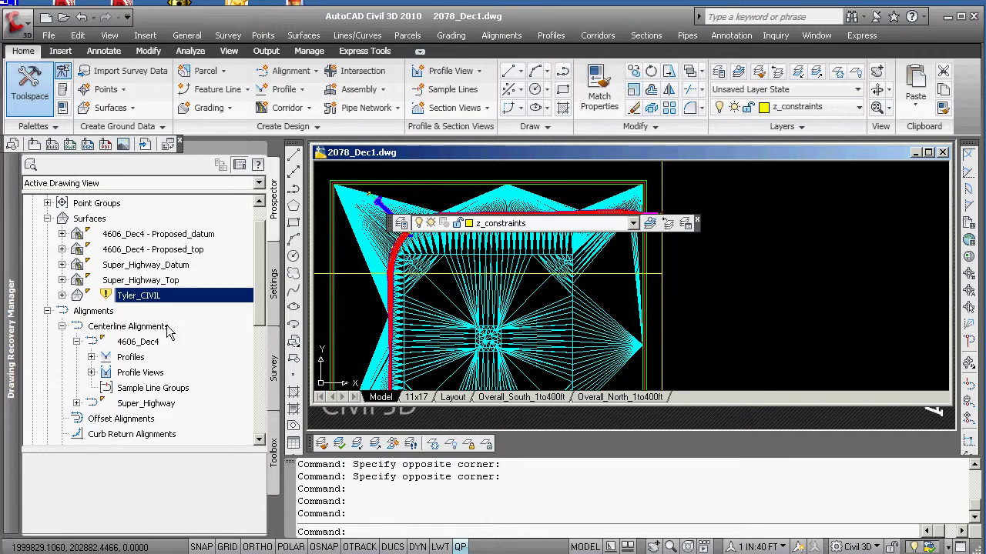
Step: Switch Tyler_CIVIL to the EX Contours 10' Major:2' Minor style and apply it
{"action": "right_click", "coordinate": [154, 302]}
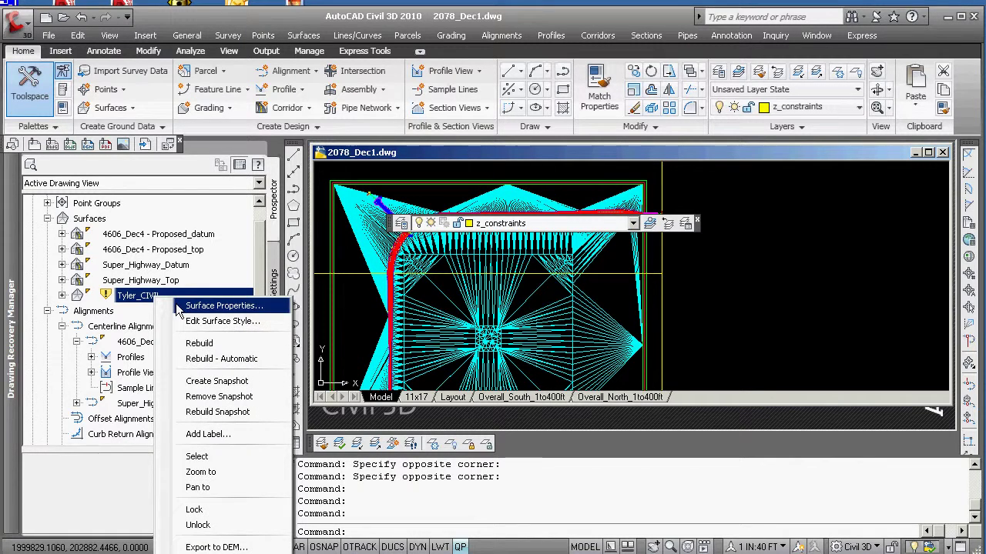
{"action": "left_click", "coordinate": [178, 307]}
{"action": "left_click", "coordinate": [224, 340]}
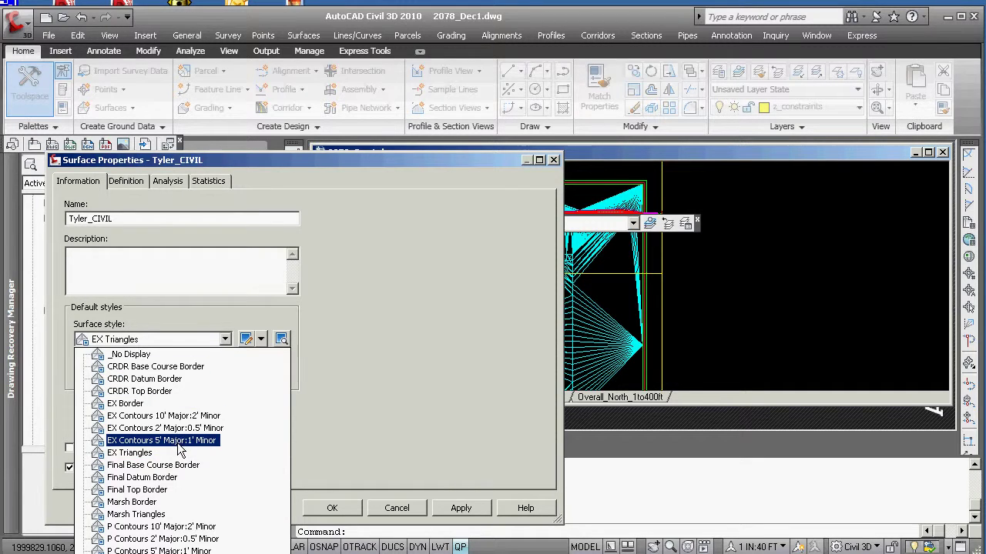
{"action": "left_click", "coordinate": [156, 418]}
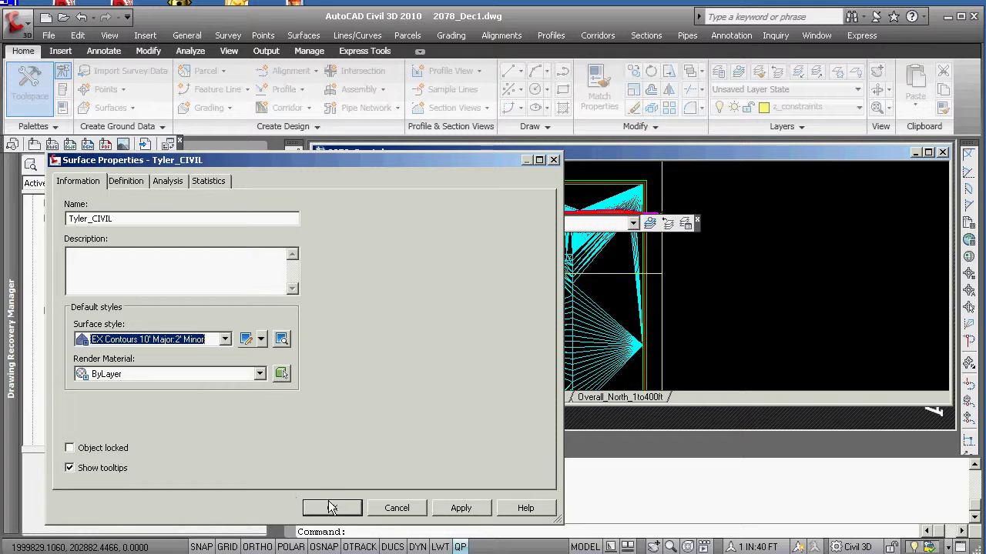
{"action": "left_click", "coordinate": [462, 512]}
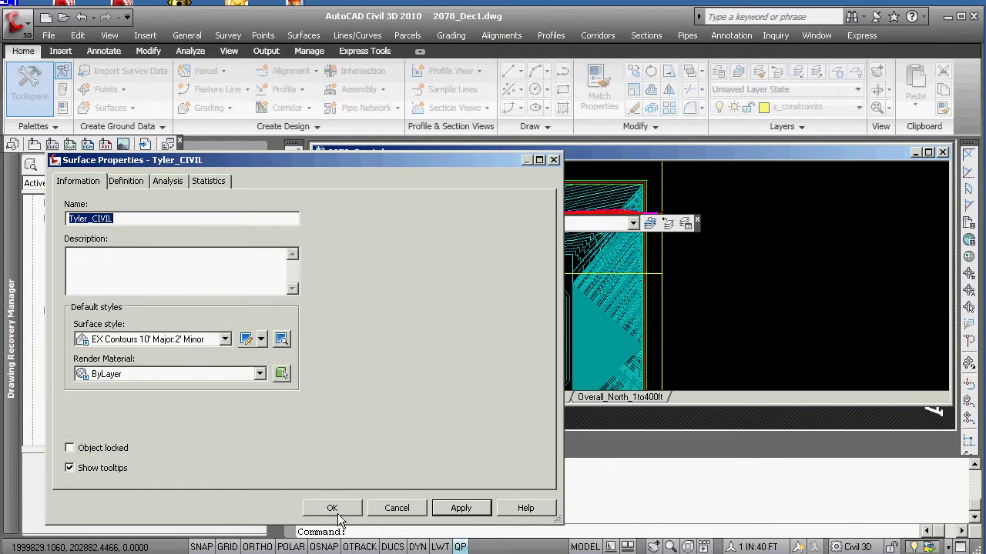
{"action": "left_click", "coordinate": [332, 509]}
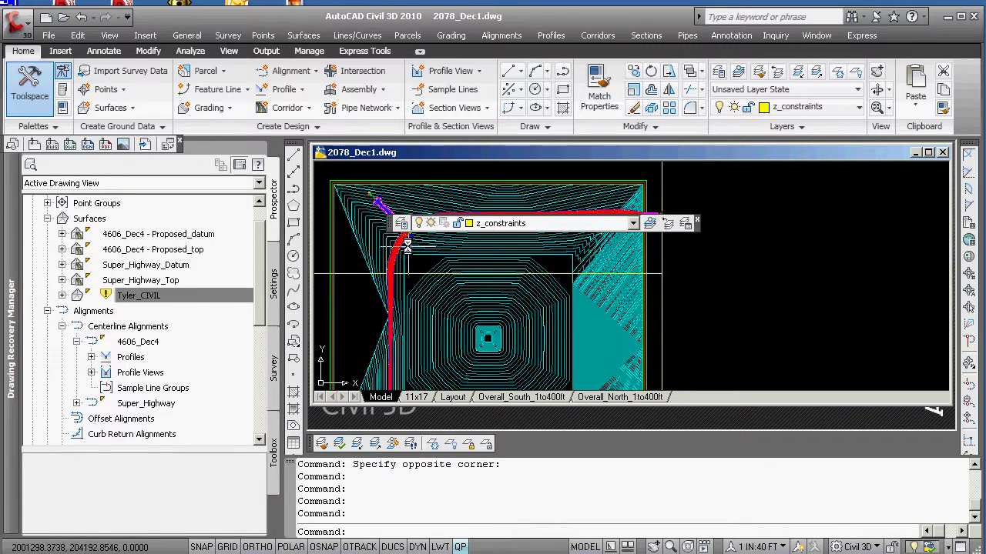
Step: Pan and zoom in on the red corridor mesh and blue surface at the cul-de-sac intersection
{"action": "middle_click_drag", "start_coordinate": [393, 244], "coordinate": [412, 324]}
{"action": "scroll", "coordinate": [412, 323], "scroll_direction": "up", "scroll_amount": 5}
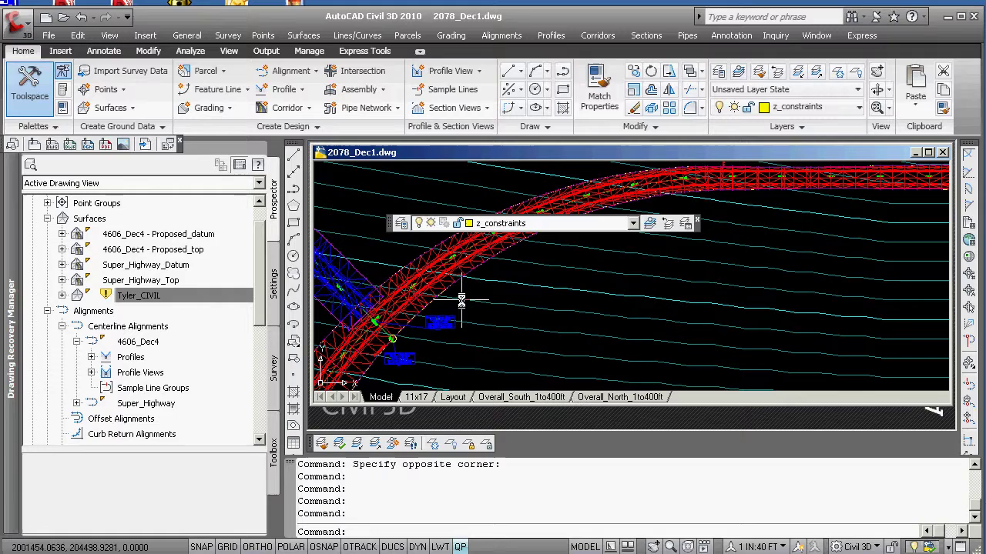
{"action": "scroll", "coordinate": [362, 285], "scroll_direction": "up", "scroll_amount": 1}
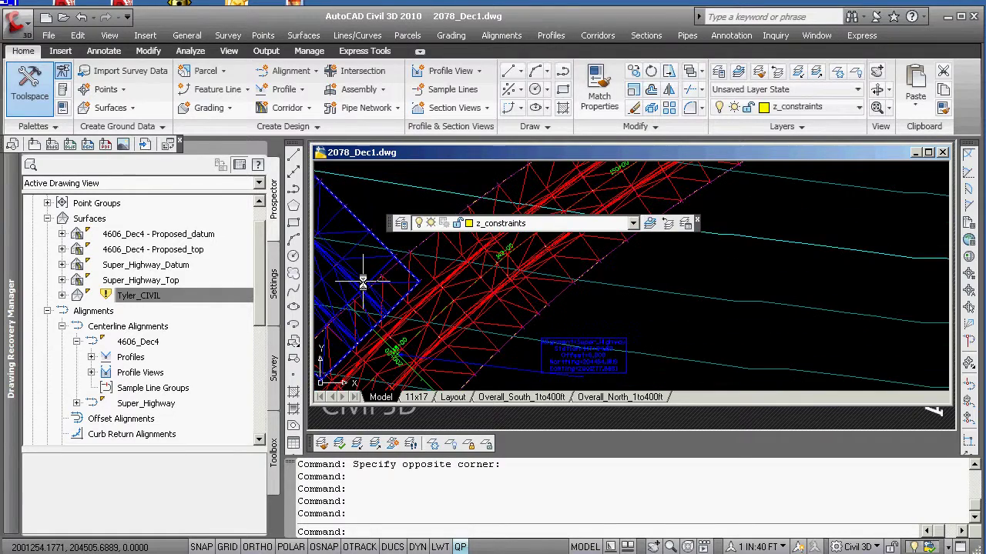
{"action": "scroll", "coordinate": [445, 284], "scroll_direction": "down", "scroll_amount": 3}
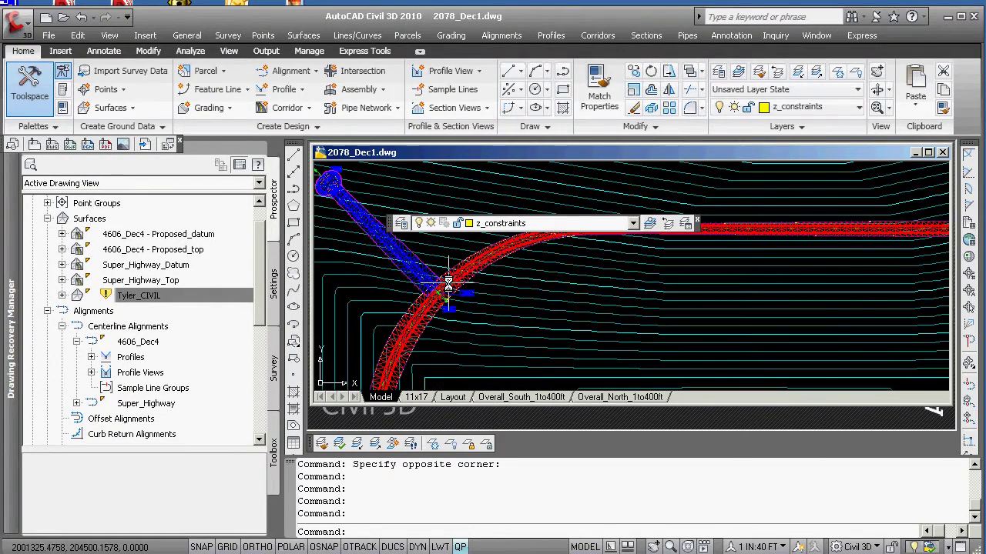
{"action": "scroll", "coordinate": [448, 285], "scroll_direction": "down", "scroll_amount": 5}
{"action": "scroll", "coordinate": [435, 350], "scroll_direction": "down", "scroll_amount": 2}
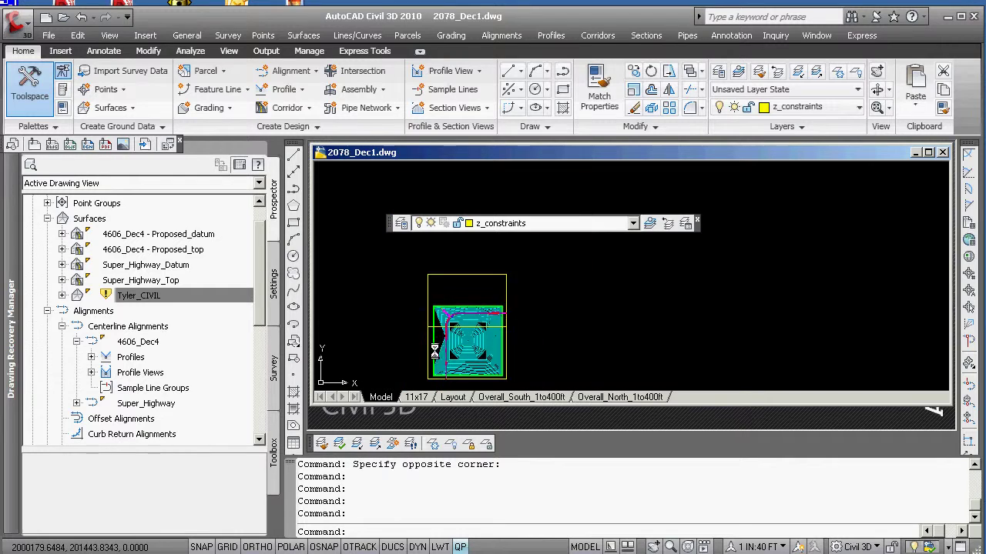
{"action": "scroll", "coordinate": [435, 346], "scroll_direction": "up", "scroll_amount": 8}
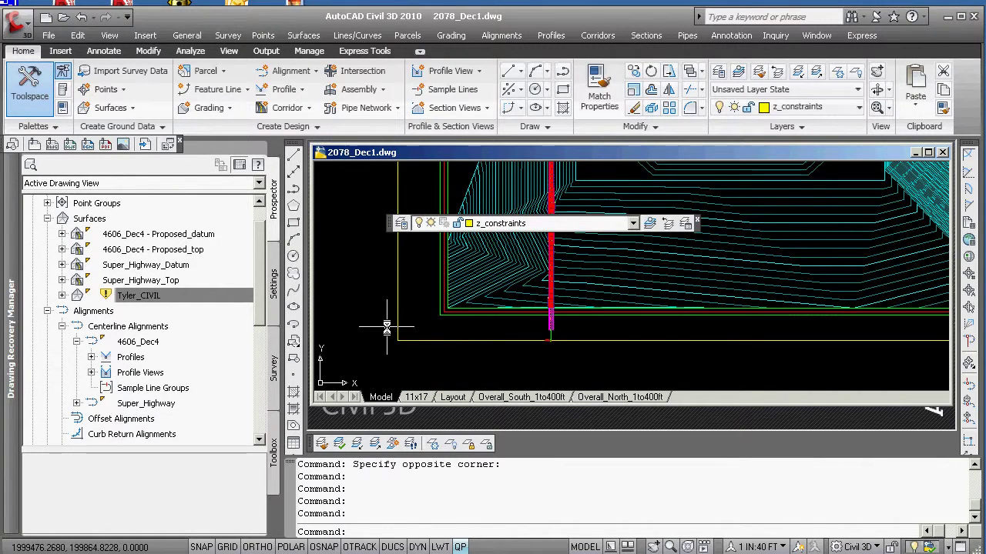
{"action": "mouse_move", "coordinate": [386, 327]}
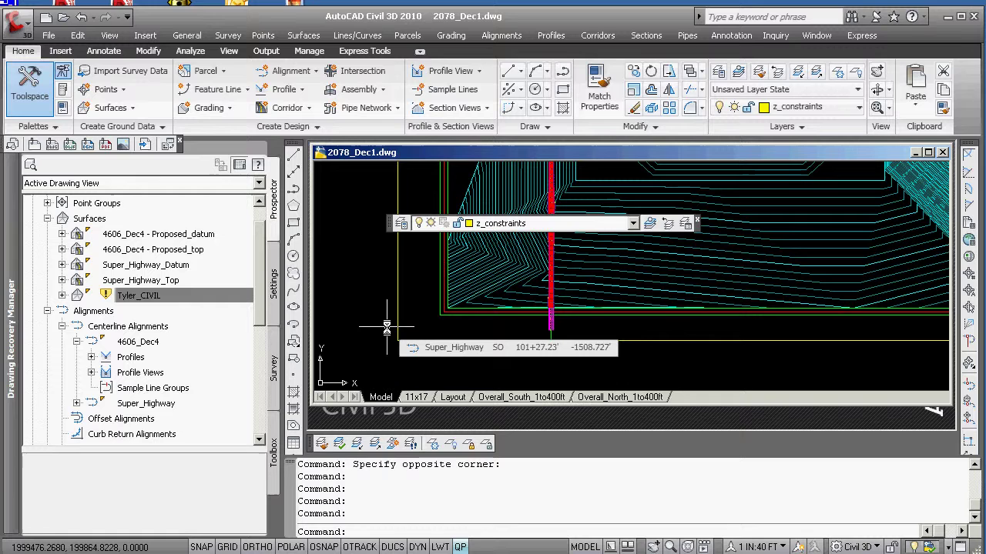
{"action": "scroll", "coordinate": [439, 335], "scroll_direction": "down", "scroll_amount": 5}
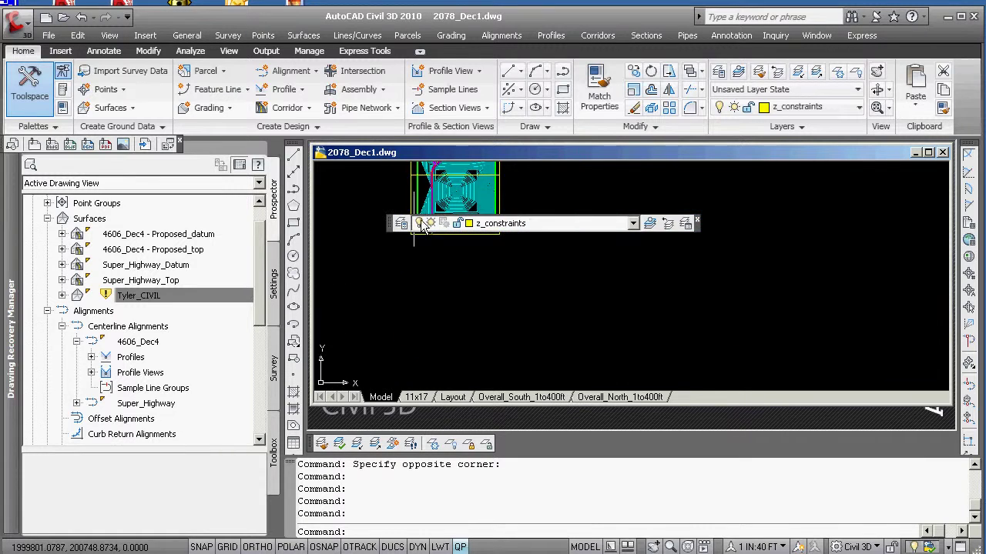
{"action": "middle_click_drag", "start_coordinate": [438, 334], "coordinate": [444, 378]}
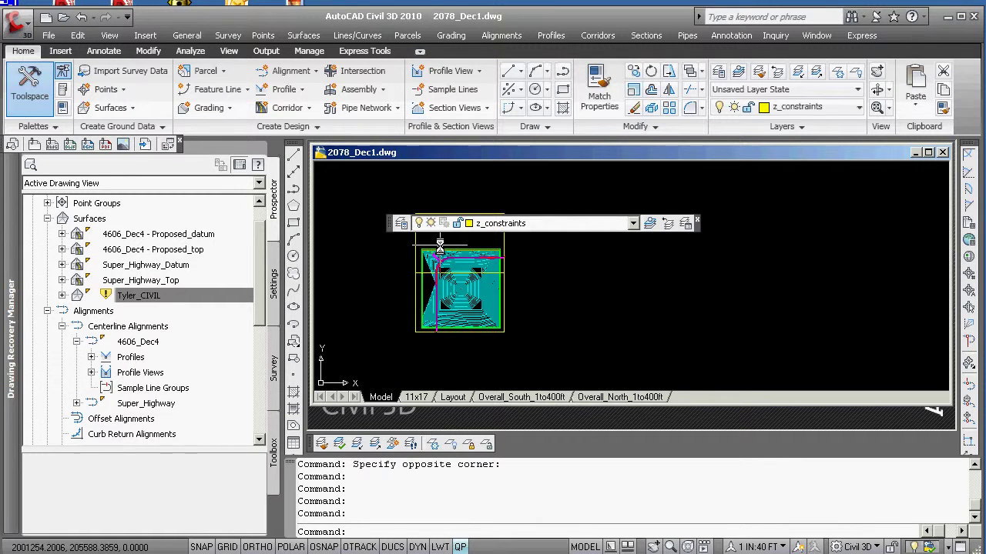
{"action": "scroll", "coordinate": [433, 281], "scroll_direction": "up", "scroll_amount": 5}
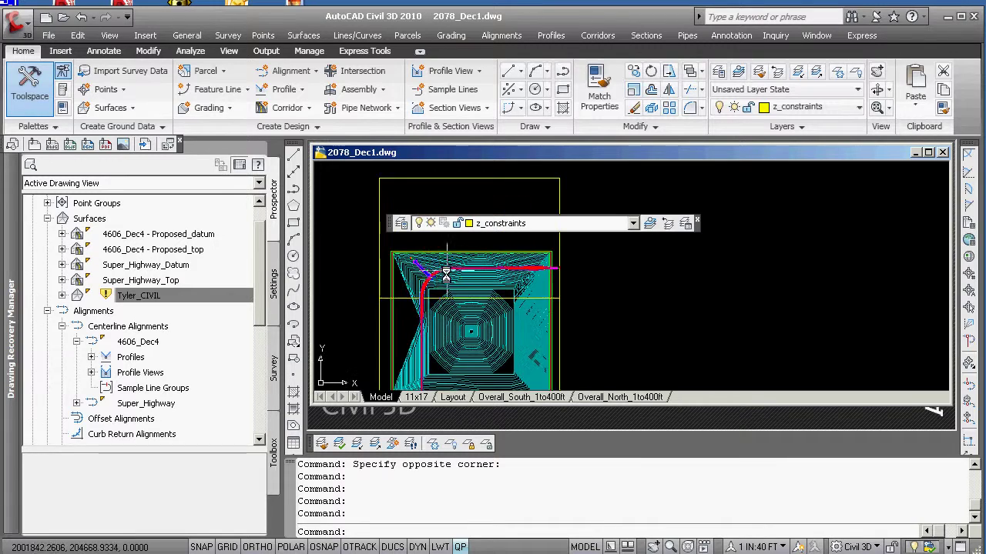
{"action": "scroll", "coordinate": [433, 282], "scroll_direction": "up", "scroll_amount": 6}
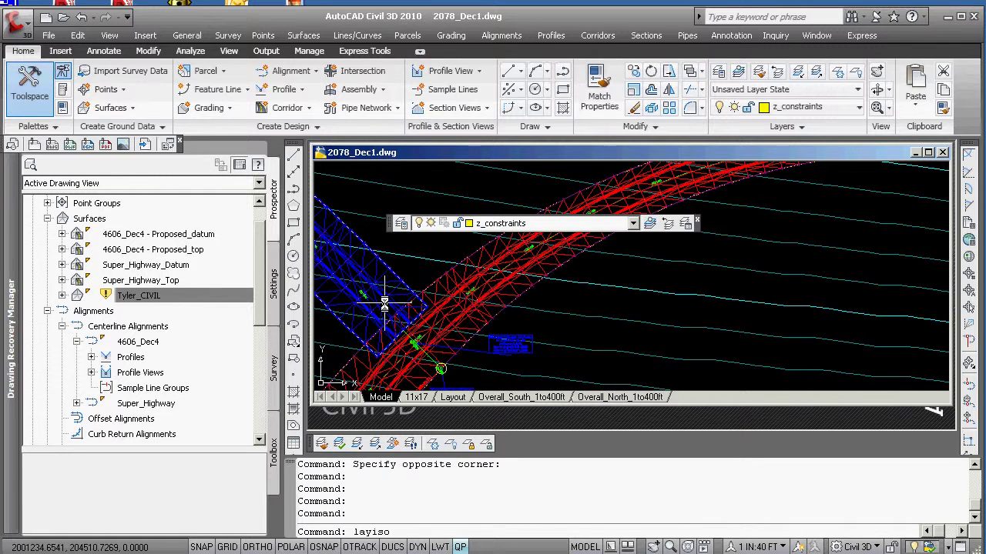
Step: Set LAYISO to turn off non-isolated layers, including in viewports, then select the Proposed_top surface
{"action": "key", "text": "Return"}
{"action": "type", "text": "set"}
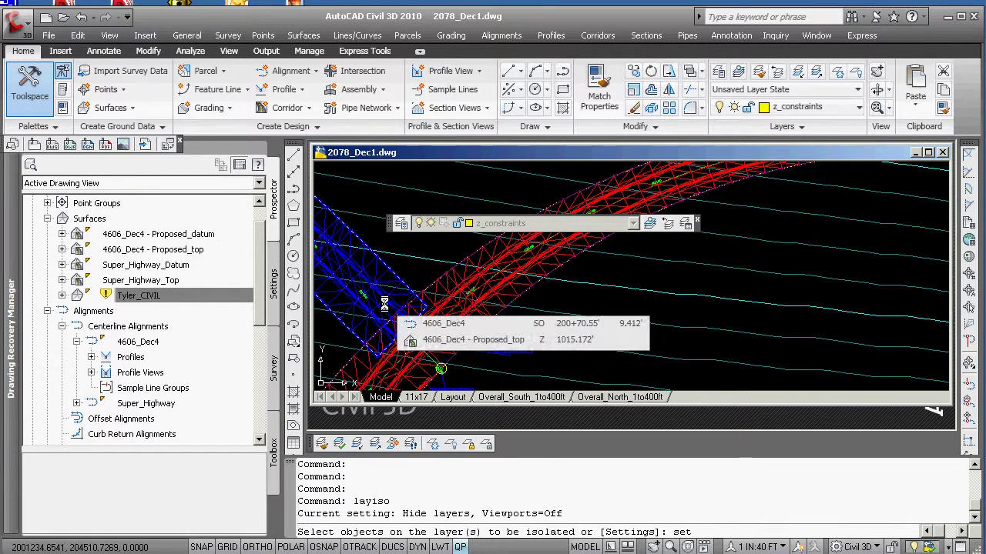
{"action": "type", "text": "tings"}
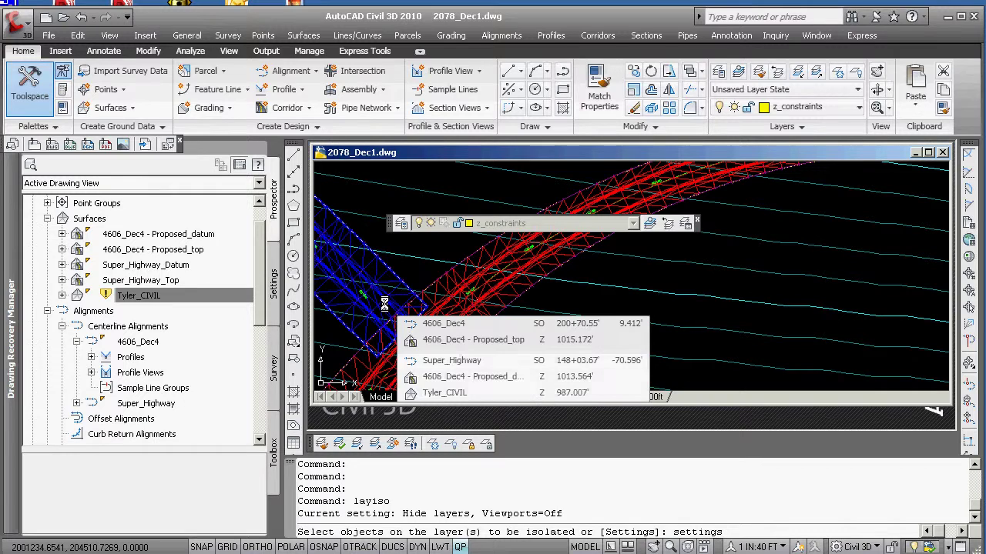
{"action": "key", "text": "Return"}
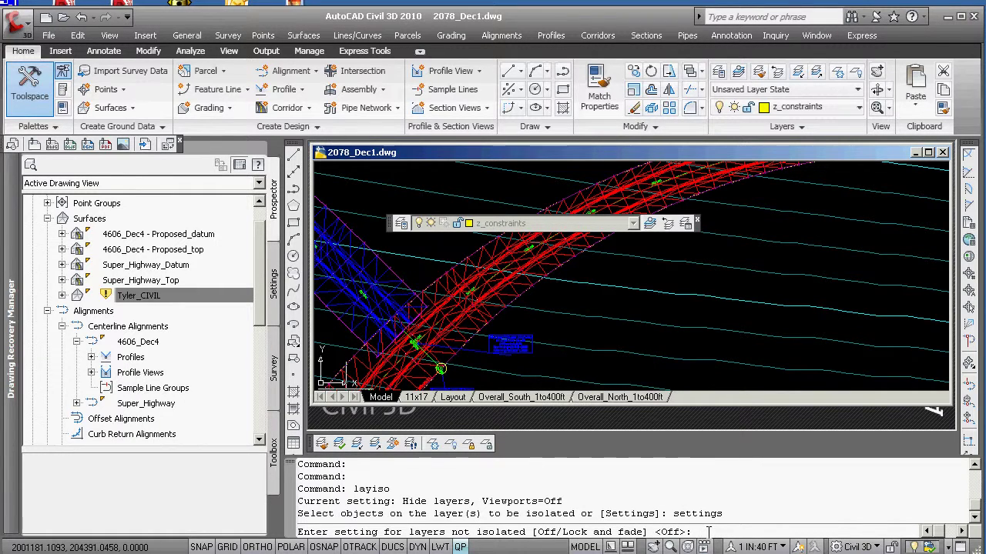
{"action": "key", "text": "Return"}
{"action": "key", "text": "Return"}
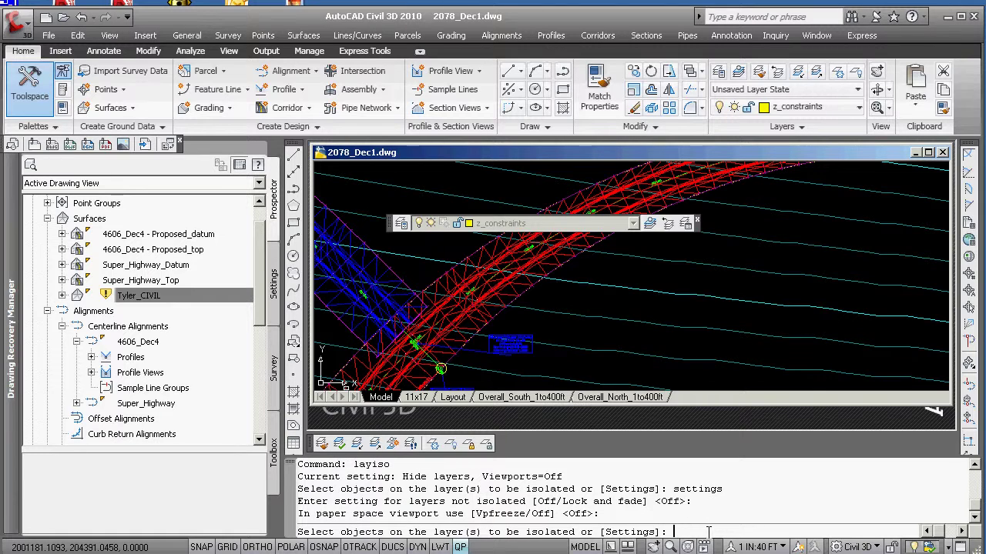
{"action": "key", "text": "Return"}
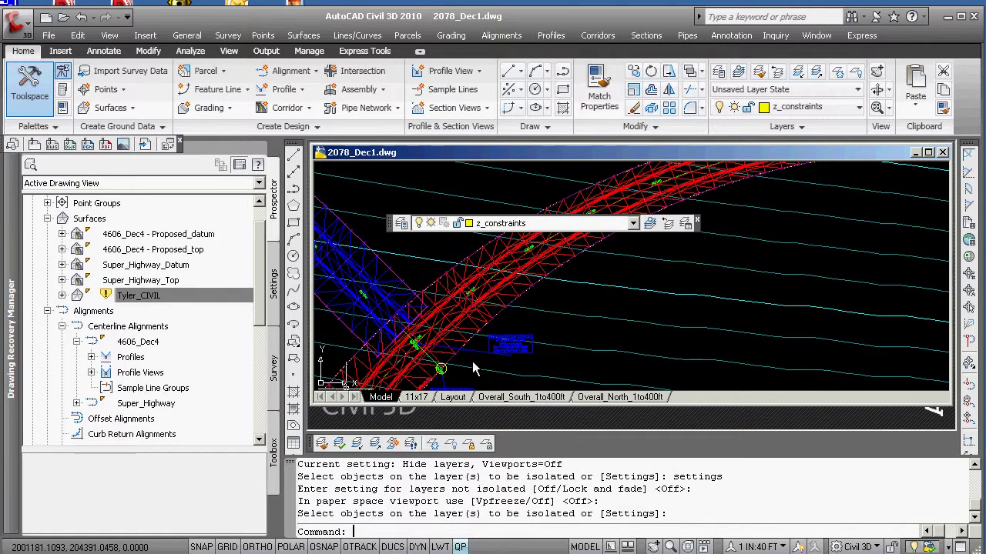
{"action": "left_click", "coordinate": [394, 296]}
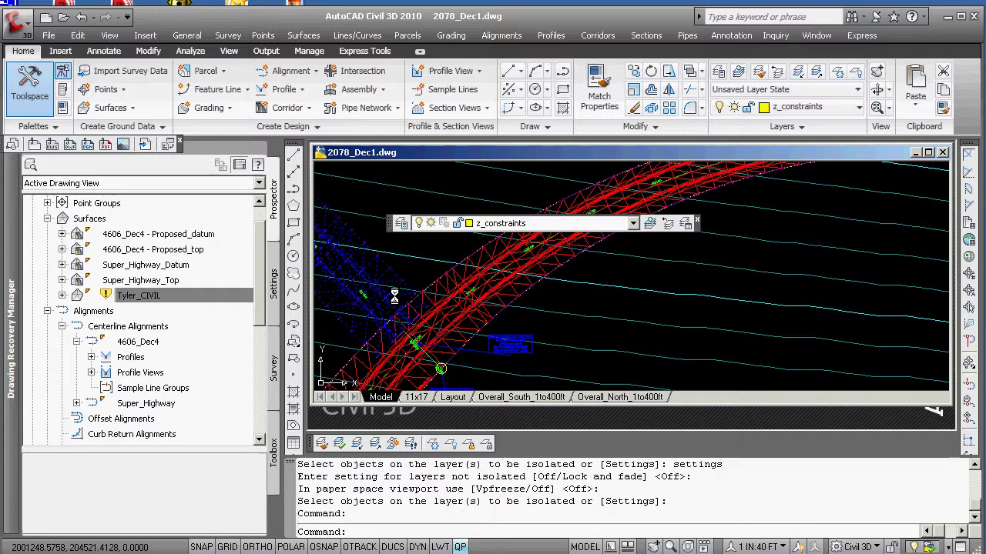
Step: Extract the triangles of the Proposed_top and Super_Highway_Top surfaces as drawing objects
{"action": "left_click", "coordinate": [502, 108]}
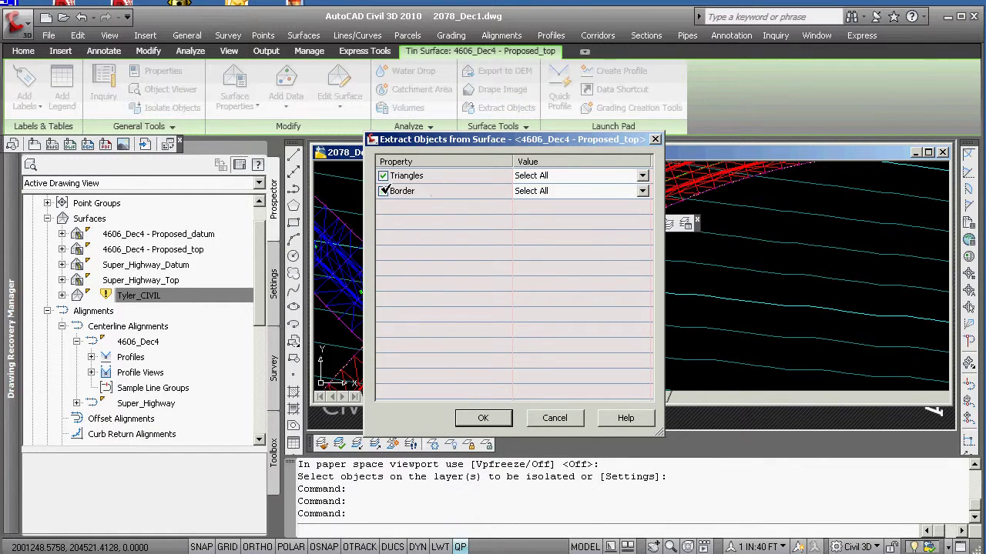
{"action": "left_click", "coordinate": [503, 418]}
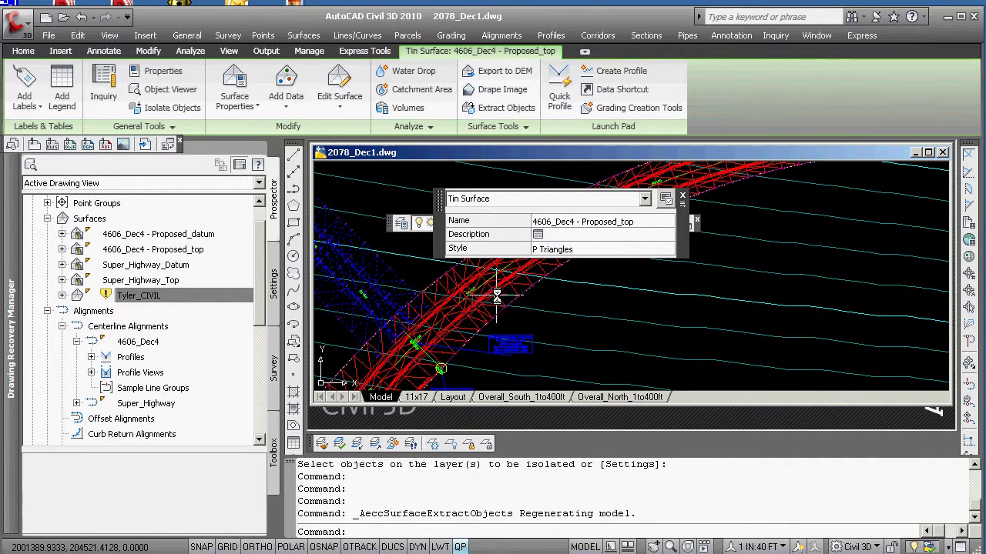
{"action": "left_click", "coordinate": [522, 289]}
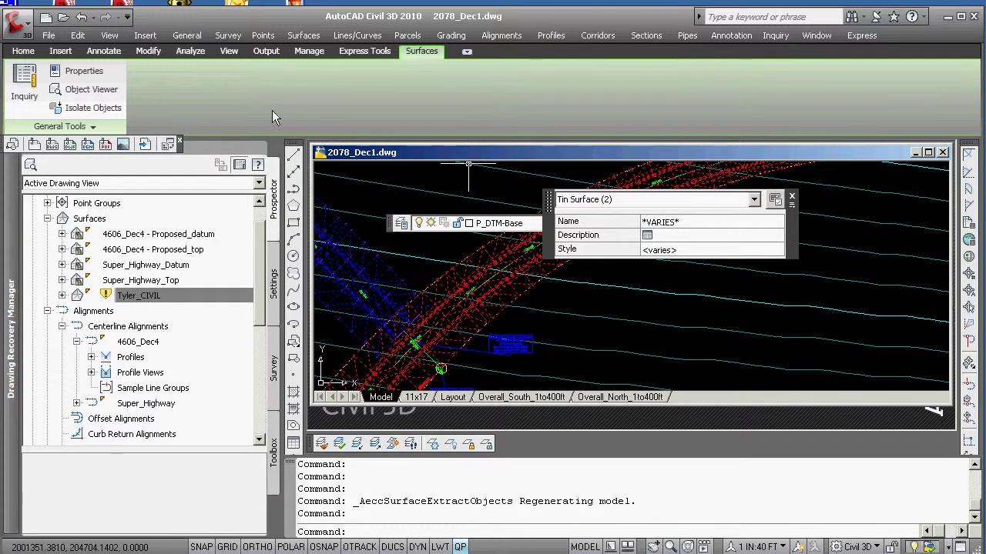
{"action": "key", "text": "Escape"}
{"action": "key", "text": "Escape"}
{"action": "key", "text": "Escape"}
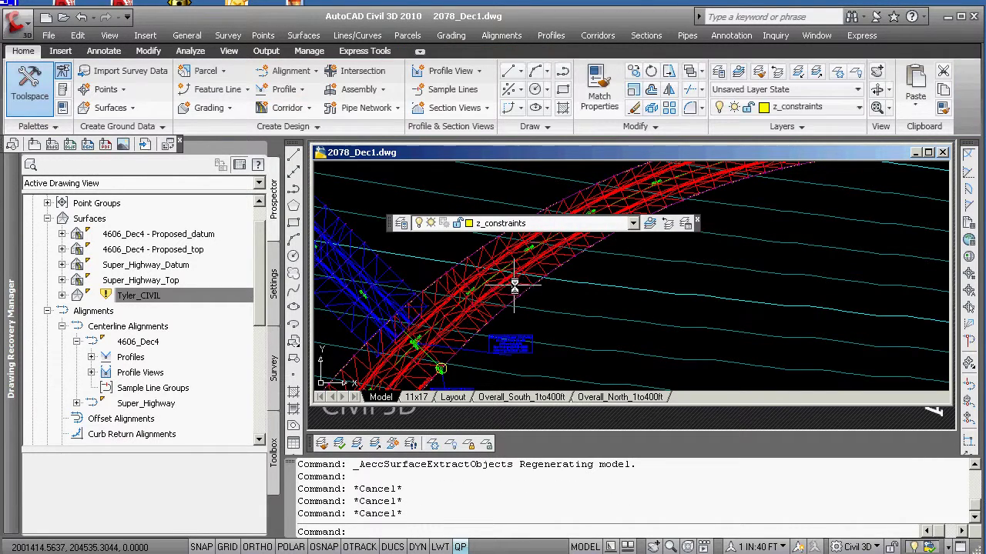
{"action": "left_click", "coordinate": [514, 285]}
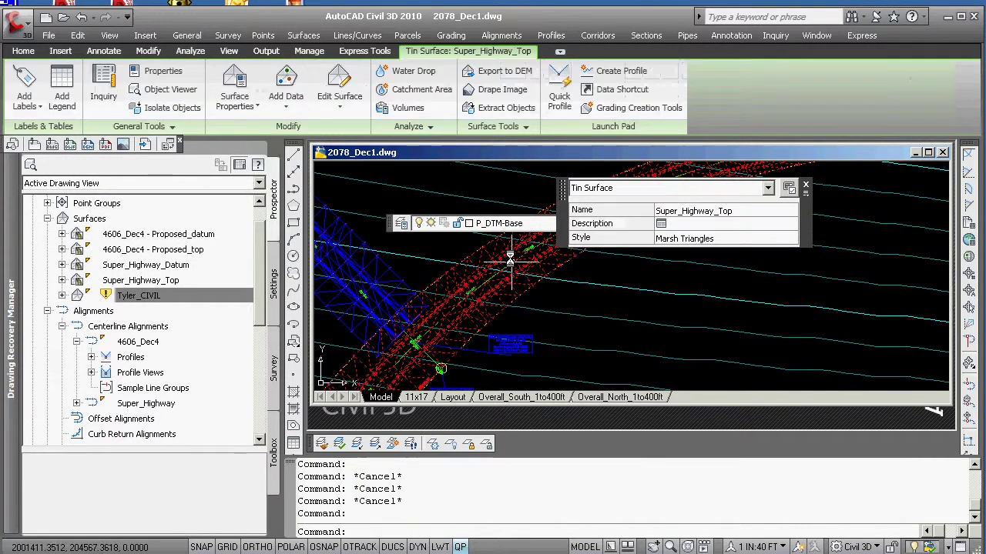
{"action": "left_click", "coordinate": [499, 107]}
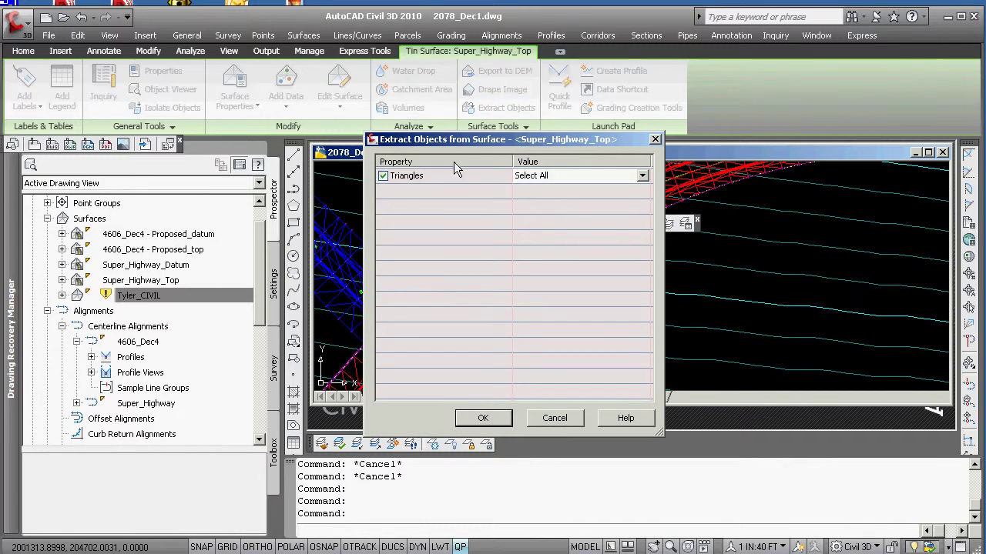
{"action": "left_click", "coordinate": [483, 420]}
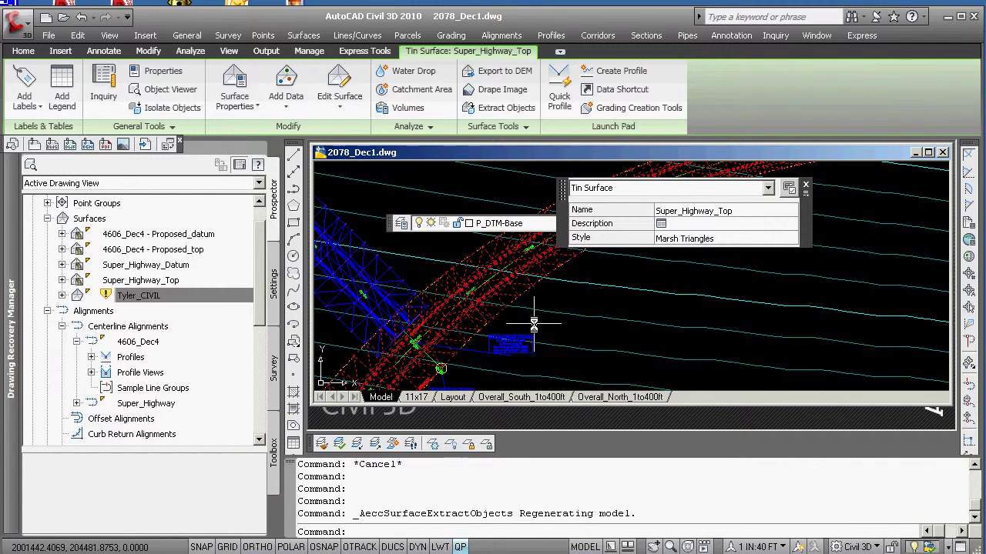
Step: Extract the Tyler_CIVIL contours, leaving out the border
{"action": "key", "text": "Escape"}
{"action": "key", "text": "Escape"}
{"action": "left_click", "coordinate": [542, 264]}
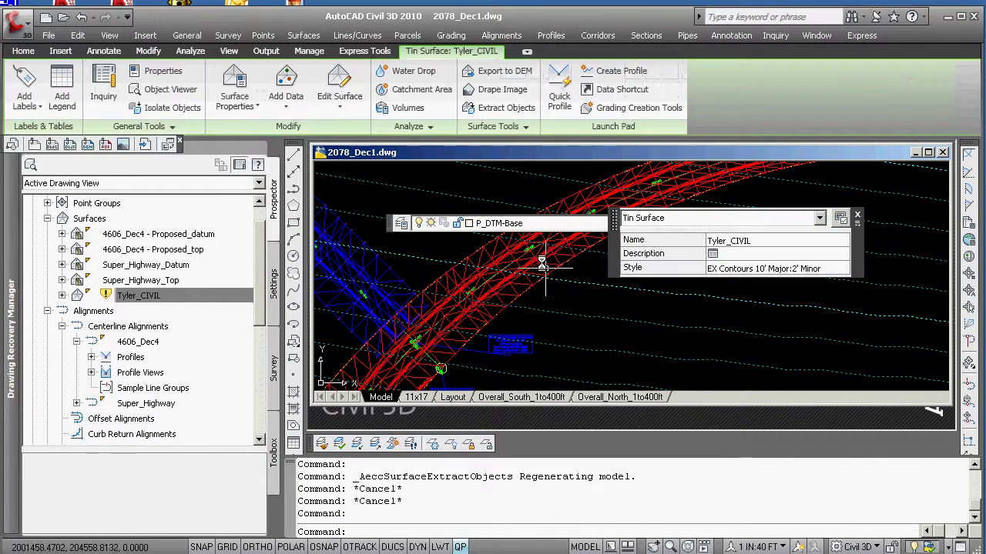
{"action": "left_click", "coordinate": [502, 108]}
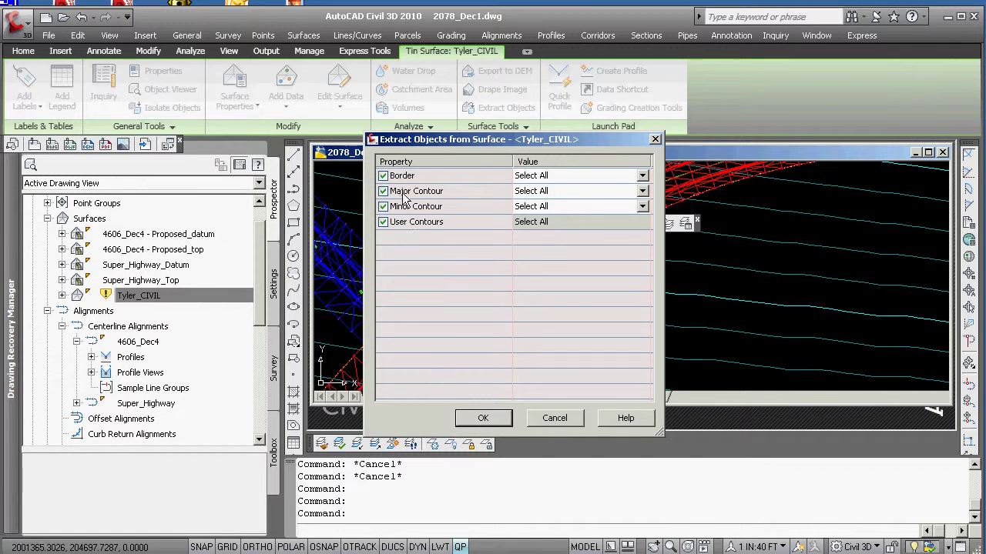
{"action": "left_click", "coordinate": [383, 176]}
{"action": "left_click", "coordinate": [496, 416]}
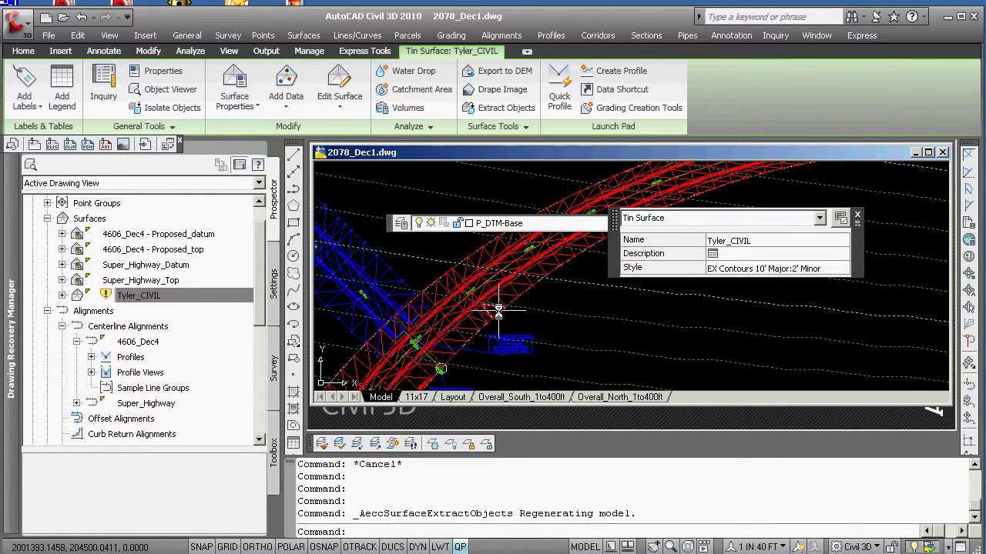
{"action": "scroll", "coordinate": [498, 312], "scroll_direction": "down", "scroll_amount": 6}
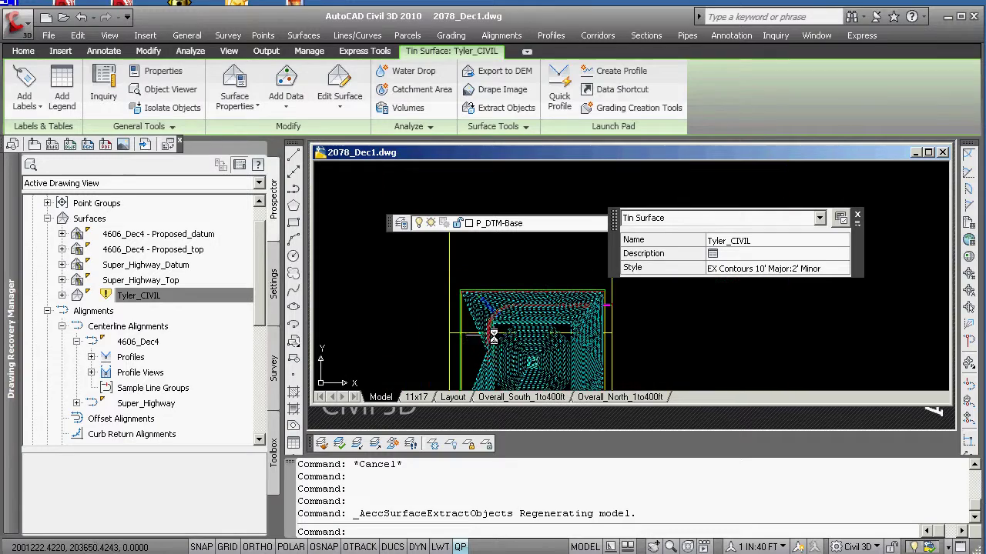
{"action": "scroll", "coordinate": [493, 304], "scroll_direction": "up", "scroll_amount": 5}
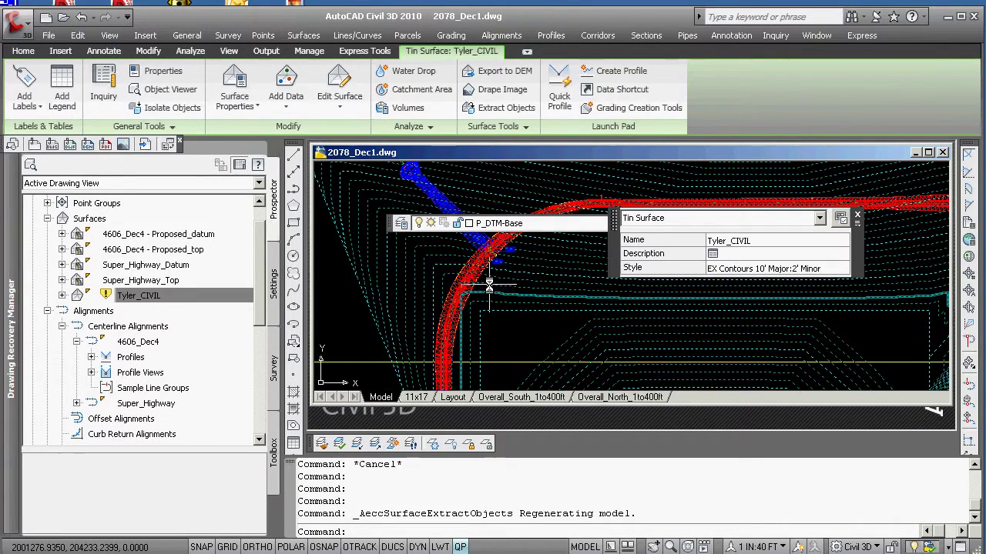
{"action": "left_click", "coordinate": [490, 286]}
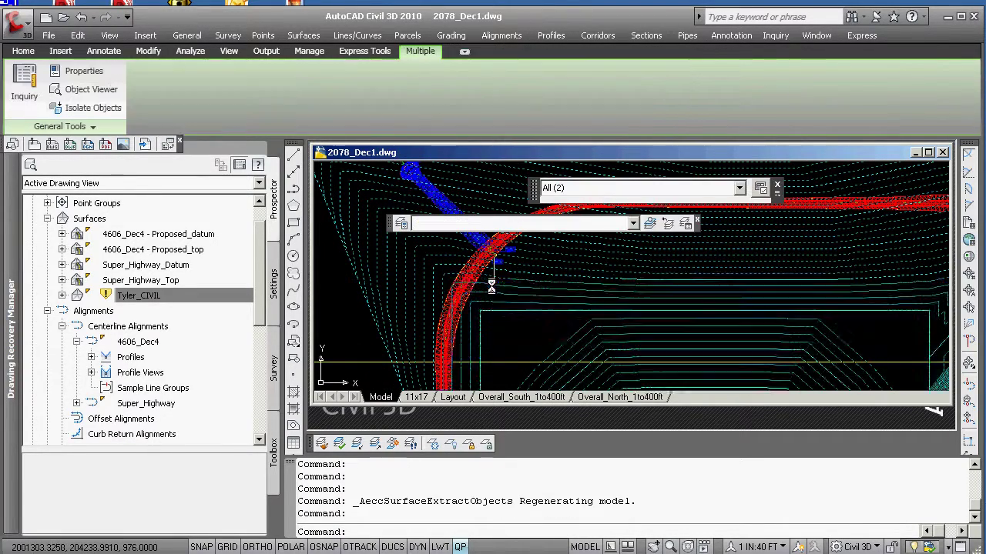
{"action": "type", "text": "1"}
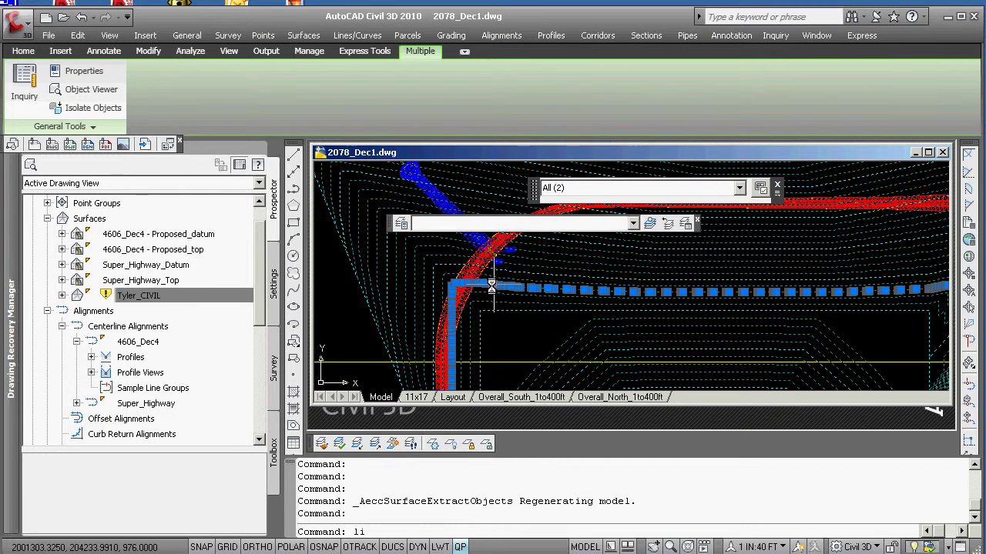
{"action": "type", "text": "i"}
{"action": "key", "text": "Return"}
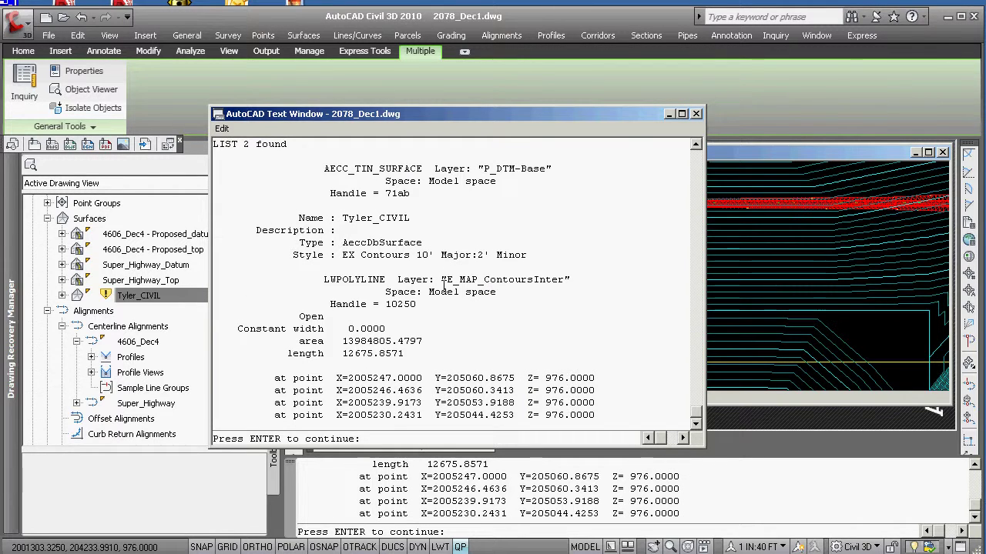
{"action": "key", "text": "Escape"}
{"action": "left_click", "coordinate": [696, 114]}
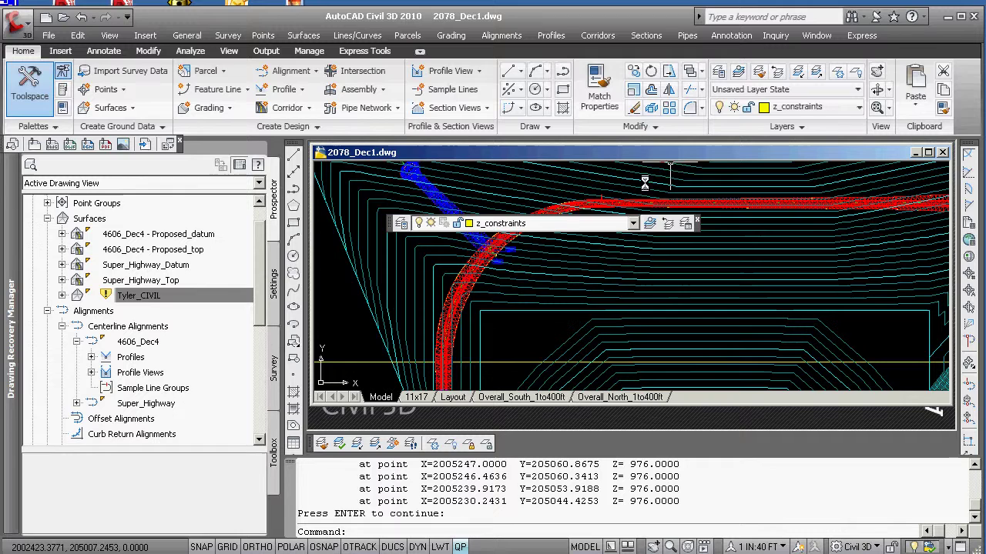
{"action": "scroll", "coordinate": [471, 271], "scroll_direction": "down", "scroll_amount": 10}
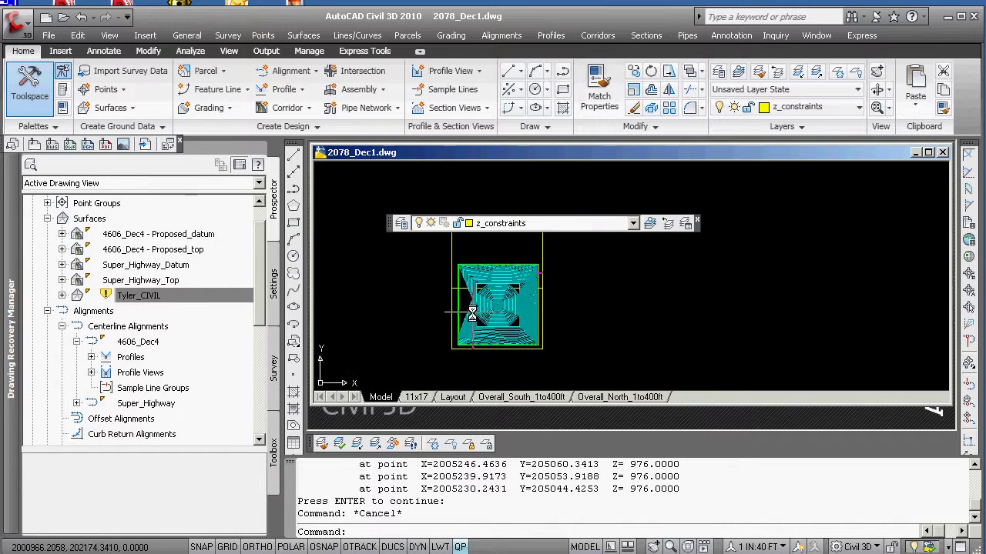
{"action": "scroll", "coordinate": [487, 337], "scroll_direction": "up", "scroll_amount": 4}
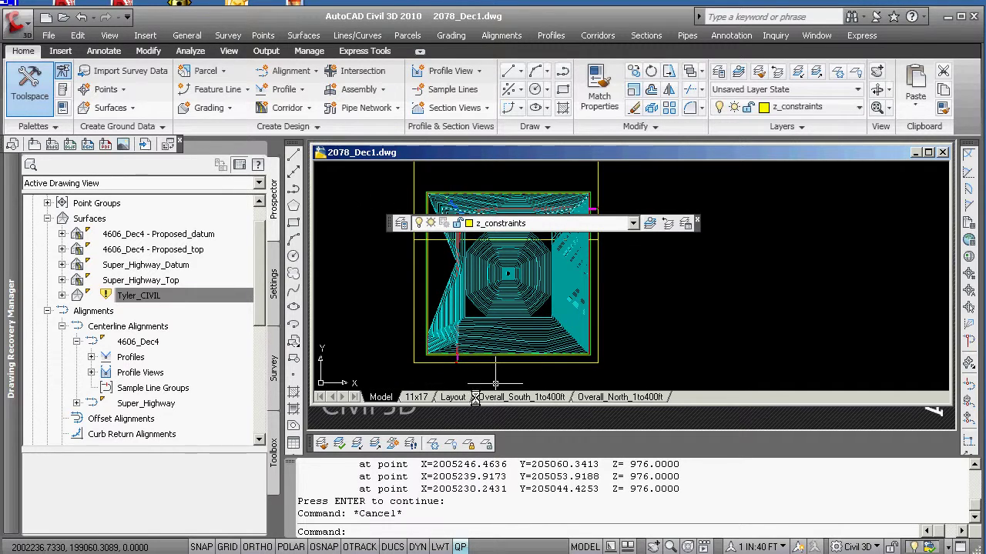
Step: Freeze the Z_Views, Z_Existing_RW, Z_Existing_C1 and Tyler_CIVIL_Breaklines layers with LAYFRZ
{"action": "left_click", "coordinate": [432, 444]}
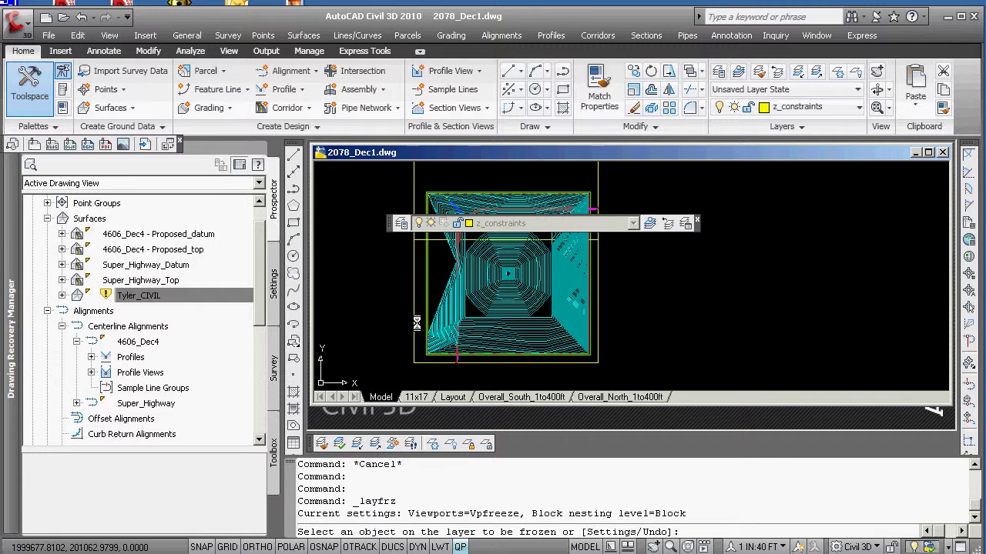
{"action": "left_click", "coordinate": [415, 323]}
{"action": "scroll", "coordinate": [425, 292], "scroll_direction": "up", "scroll_amount": 5}
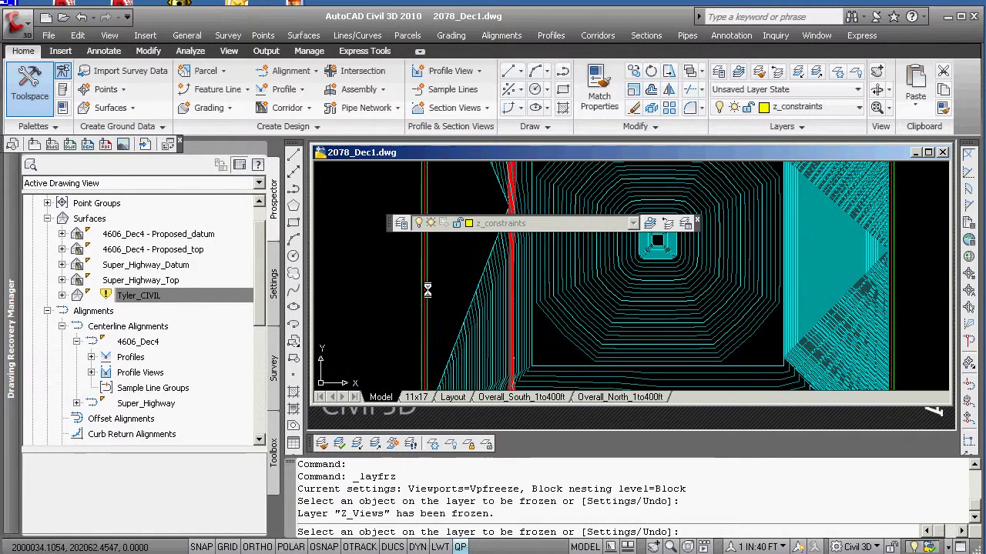
{"action": "left_click", "coordinate": [425, 291]}
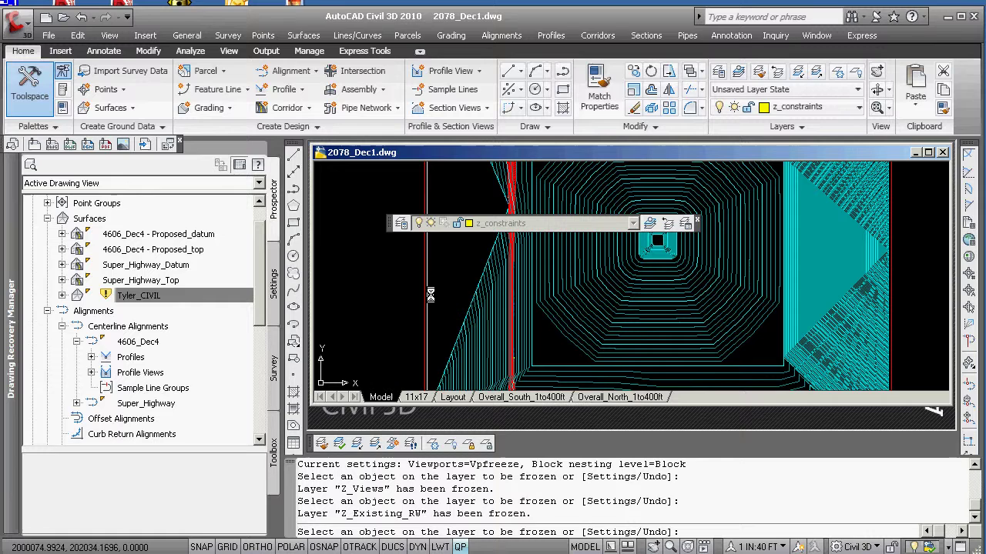
{"action": "left_click", "coordinate": [423, 297]}
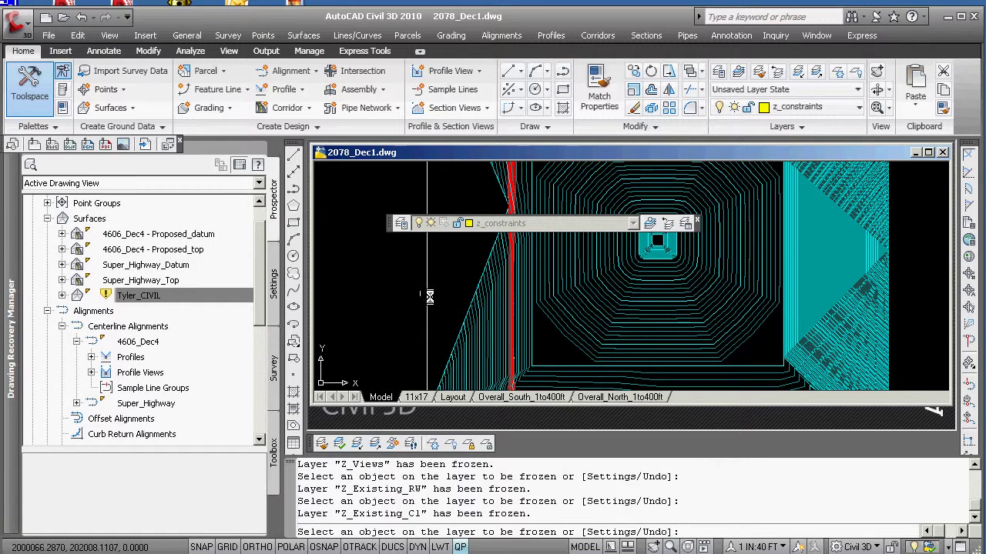
{"action": "left_click", "coordinate": [427, 298]}
{"action": "key", "text": "Return"}
Step: Pan and zoom along the corridor to check the remaining surface and contours
{"action": "scroll", "coordinate": [466, 273], "scroll_direction": "down", "scroll_amount": 5}
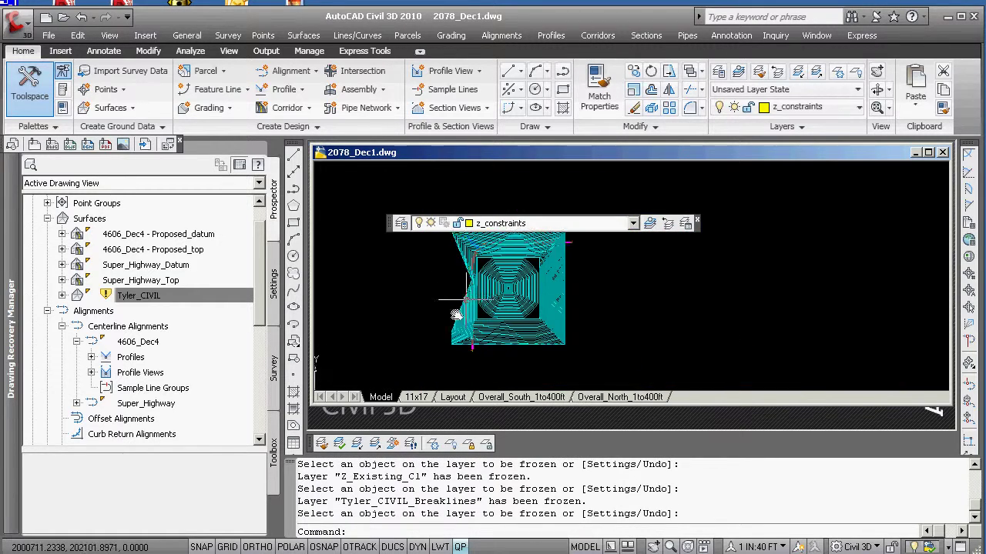
{"action": "scroll", "coordinate": [466, 274], "scroll_direction": "up", "scroll_amount": 5}
{"action": "mouse_move", "coordinate": [454, 270]}
{"action": "middle_mouse_down"}
{"action": "mouse_move", "coordinate": [414, 269]}
{"action": "mouse_move", "coordinate": [469, 328]}
{"action": "mouse_move", "coordinate": [501, 286]}
{"action": "middle_mouse_up"}
{"action": "scroll", "coordinate": [501, 289], "scroll_direction": "down", "scroll_amount": 5}
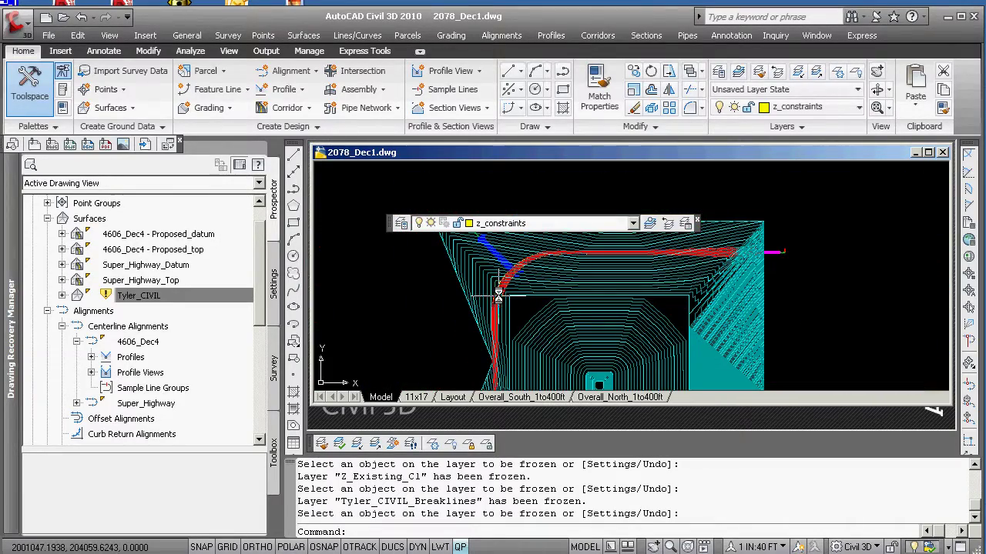
{"action": "scroll", "coordinate": [468, 244], "scroll_direction": "up", "scroll_amount": 5}
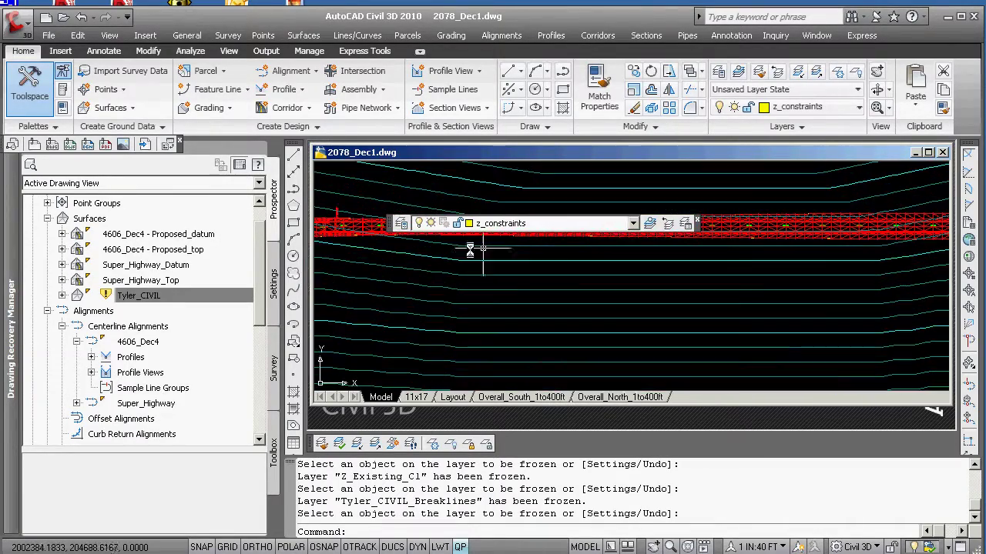
{"action": "scroll", "coordinate": [326, 229], "scroll_direction": "down", "scroll_amount": 8}
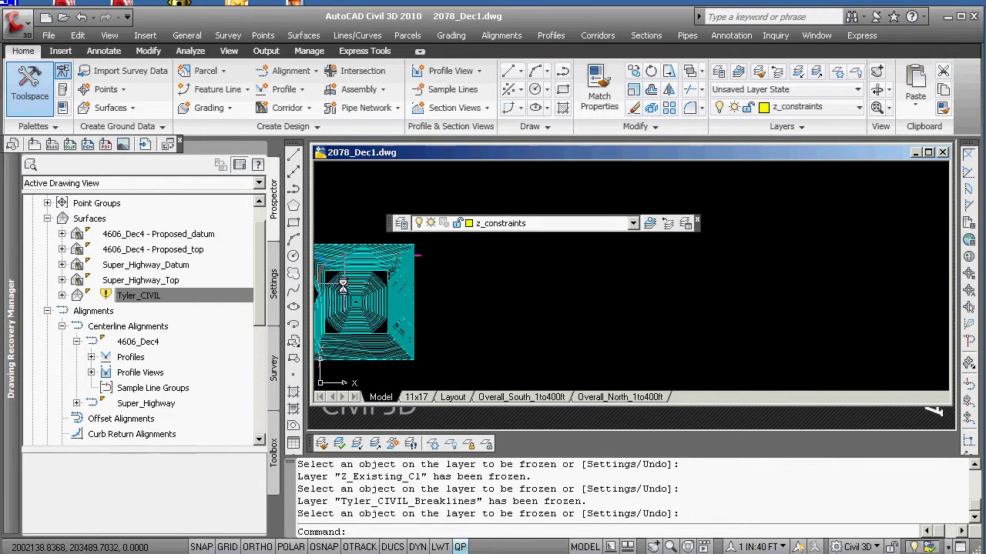
{"action": "middle_click_drag", "start_coordinate": [460, 308], "coordinate": [487, 306]}
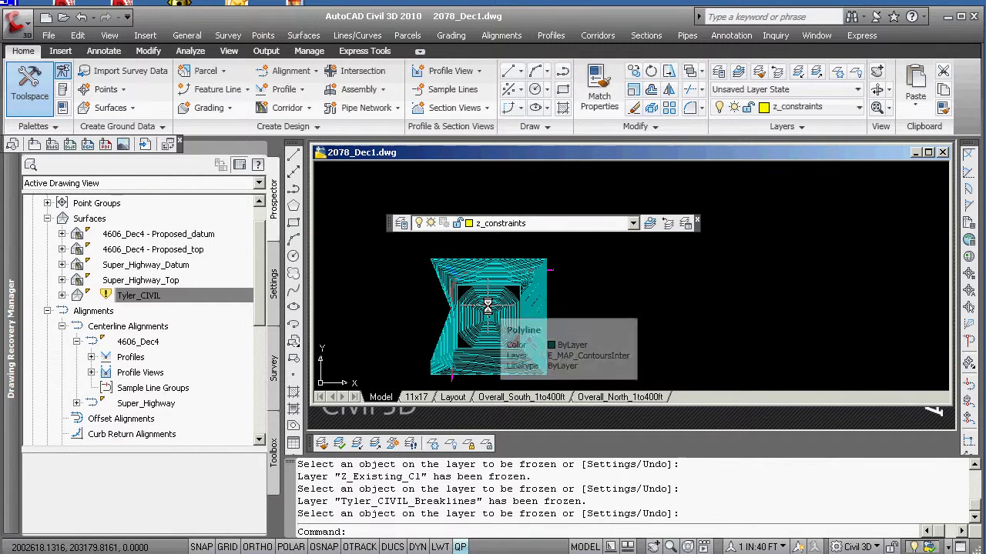
Step: Start WBLOCK and set its destination file to C:\temp\culdescaexport.dwg
{"action": "type", "text": "wbl"}
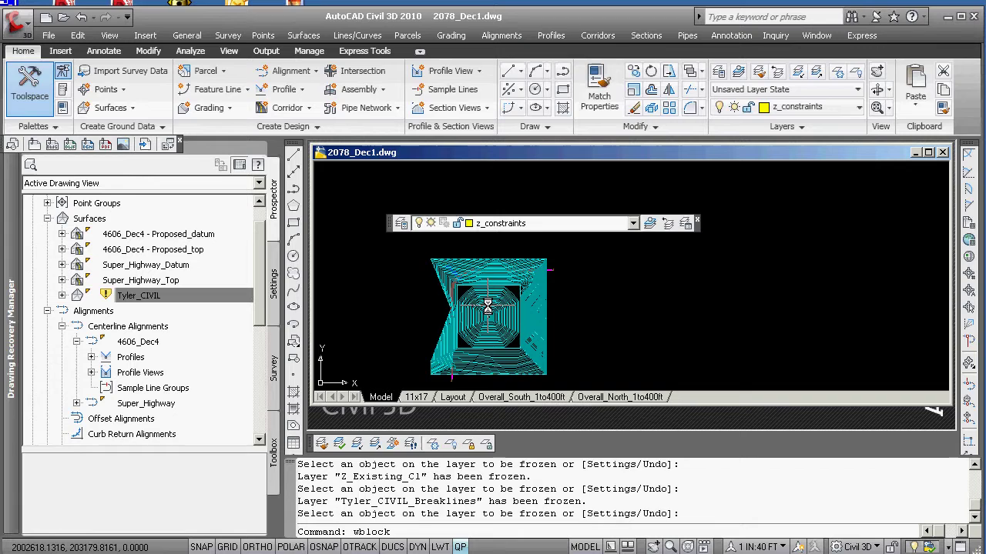
{"action": "type", "text": "ock"}
{"action": "key", "text": "Return"}
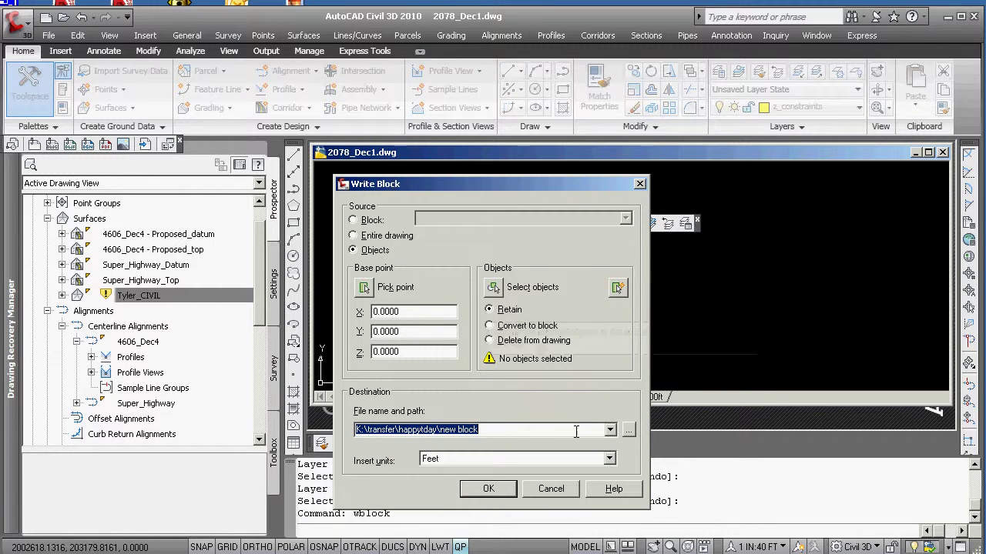
{"action": "left_click", "coordinate": [628, 430]}
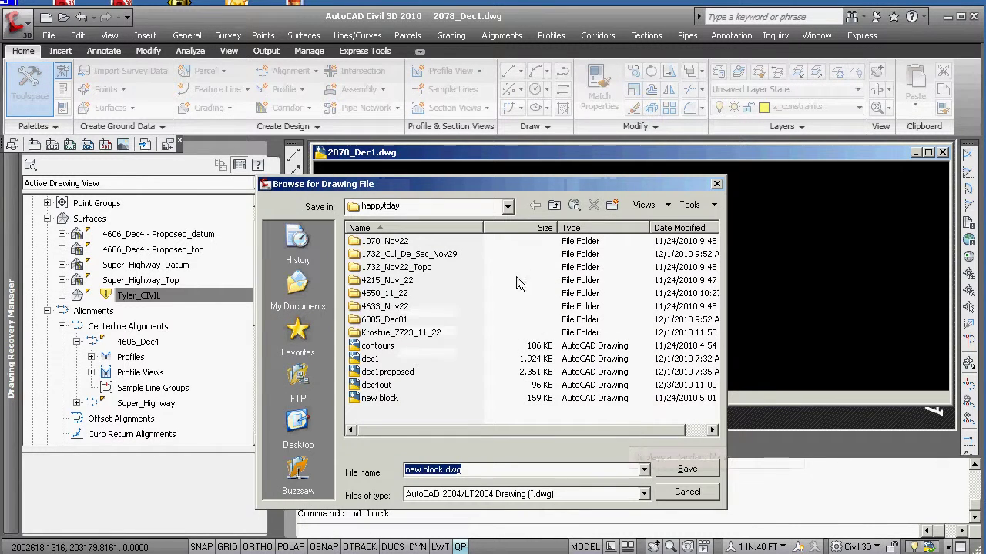
{"action": "left_click", "coordinate": [507, 207]}
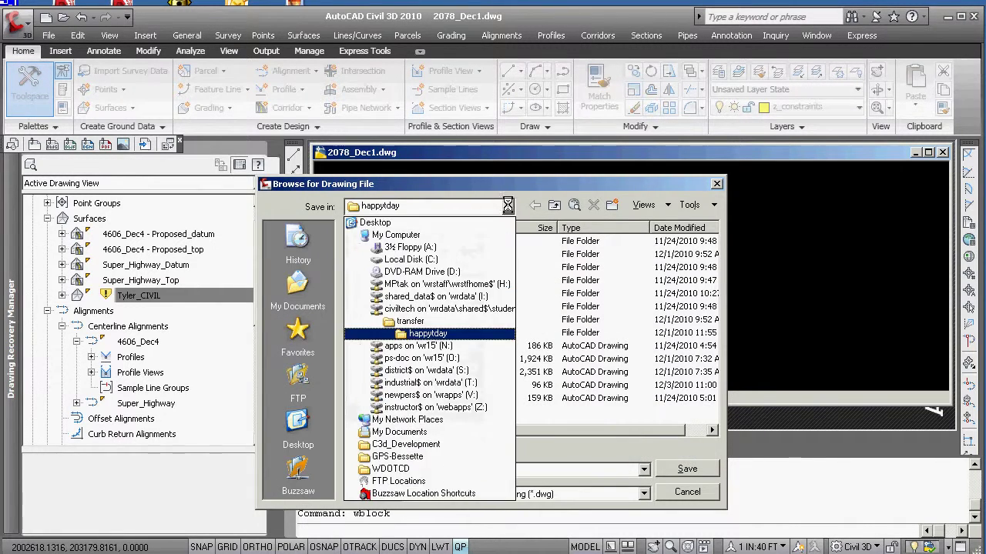
{"action": "left_click", "coordinate": [440, 260]}
{"action": "double_click", "coordinate": [367, 400]}
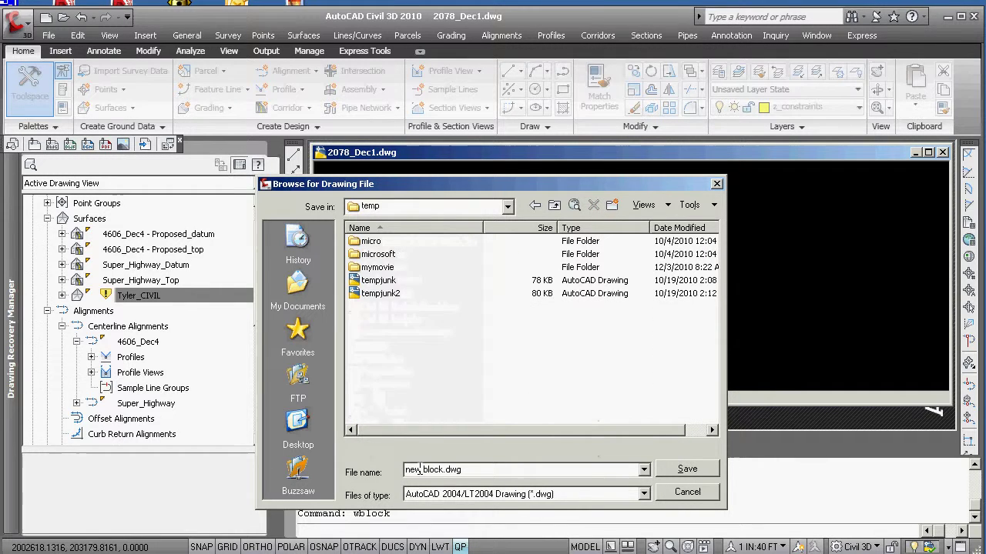
{"action": "left_click_drag", "start_coordinate": [469, 474], "coordinate": [377, 481]}
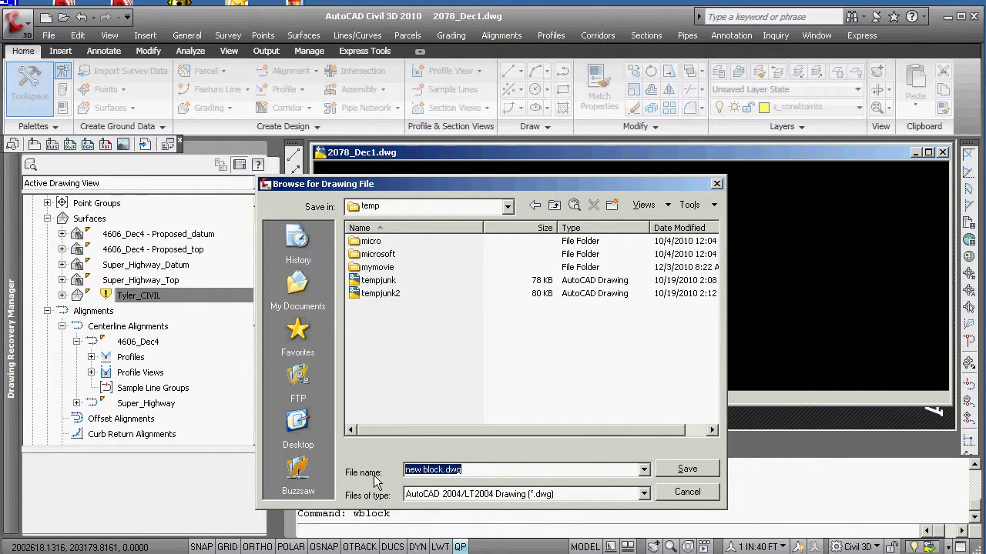
{"action": "type", "text": "cu"}
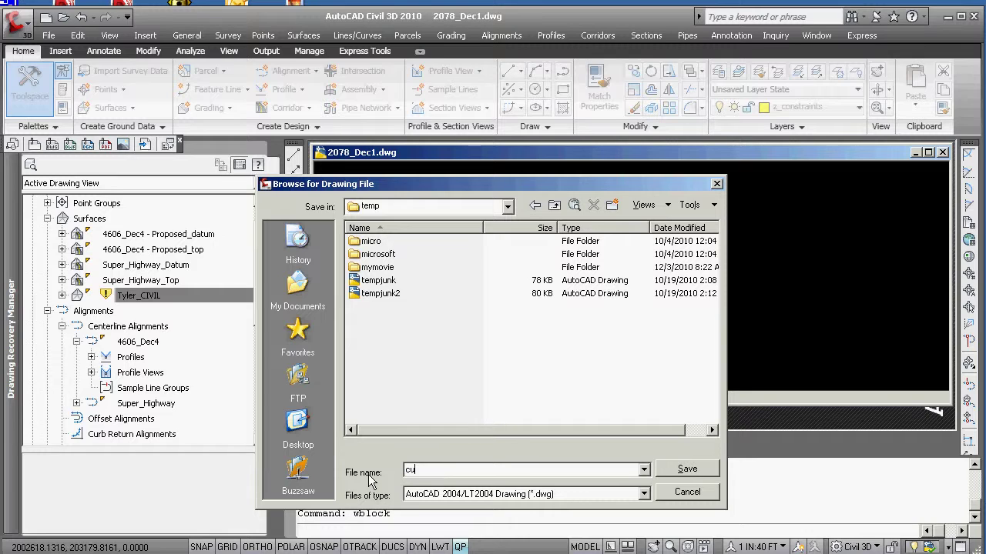
{"action": "type", "text": "ldescaexport"}
{"action": "left_click", "coordinate": [688, 470]}
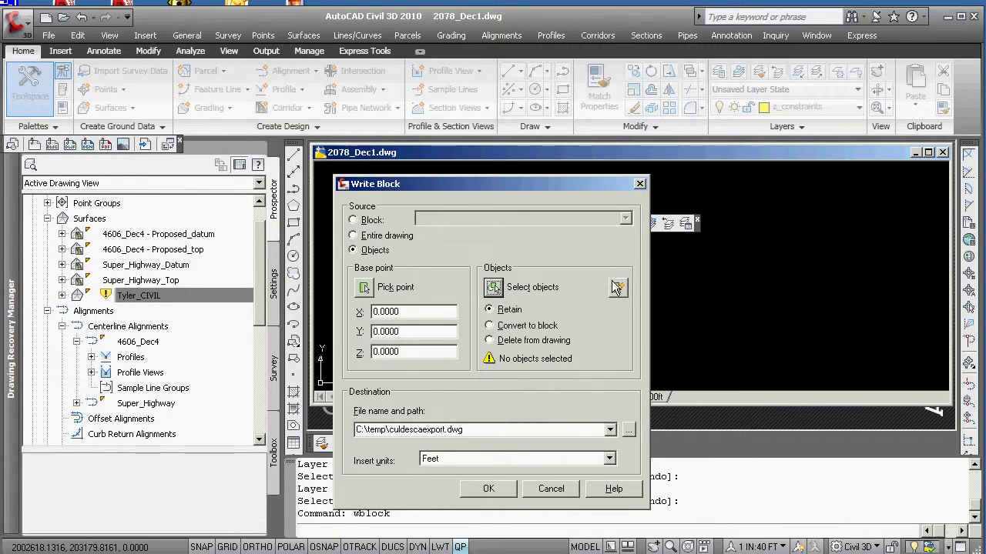
Step: Use Quick Select to add all polylines to the Write Block selection
{"action": "left_click", "coordinate": [618, 288]}
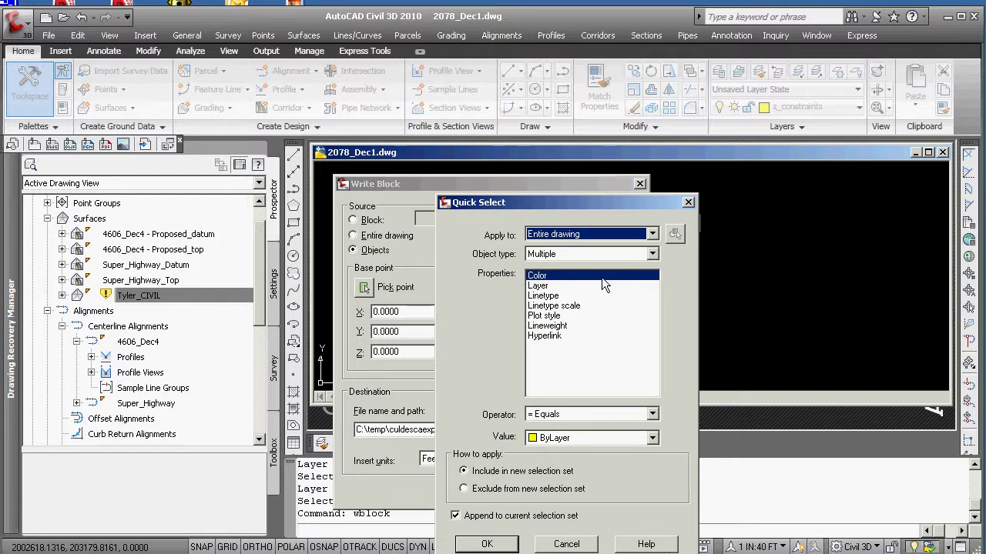
{"action": "left_click", "coordinate": [652, 254]}
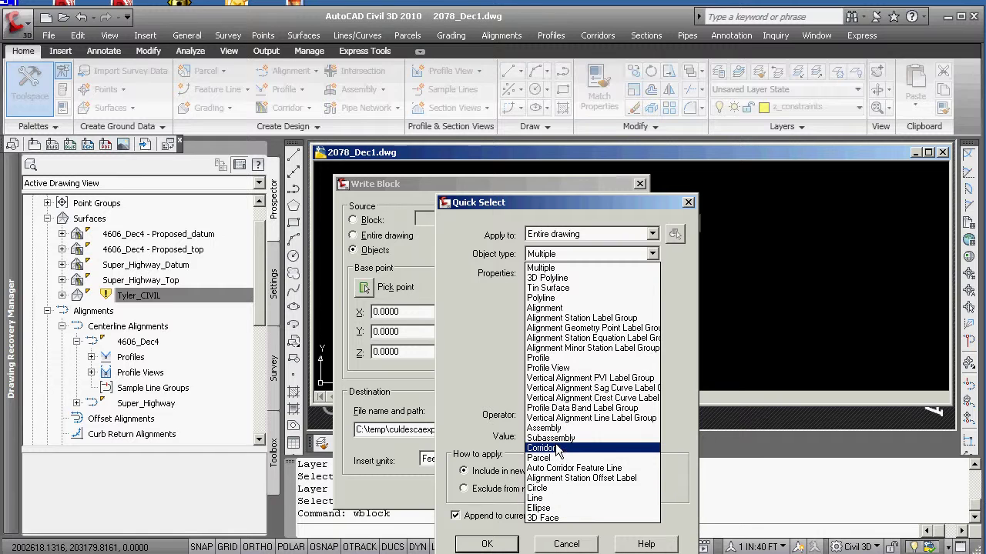
{"action": "left_click", "coordinate": [544, 299]}
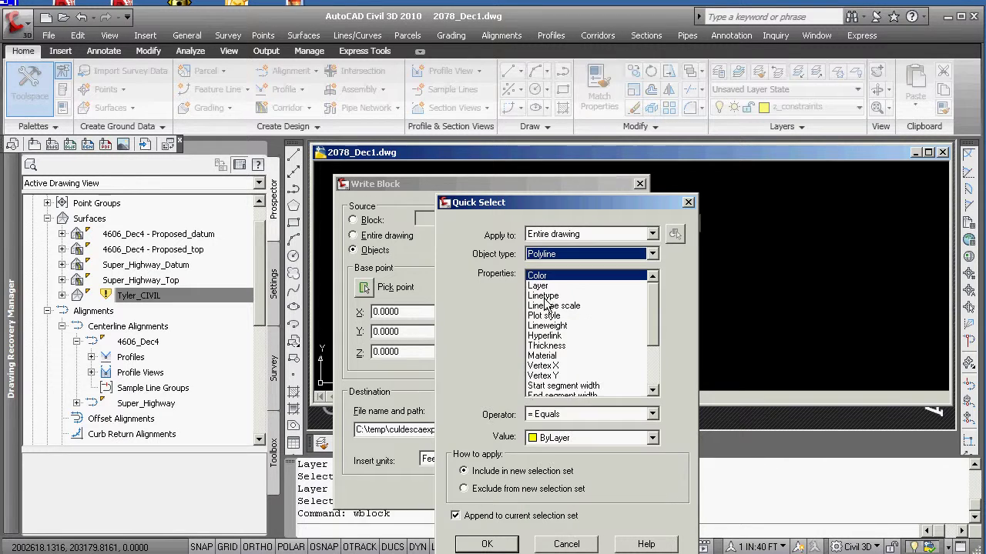
{"action": "left_click", "coordinate": [487, 544]}
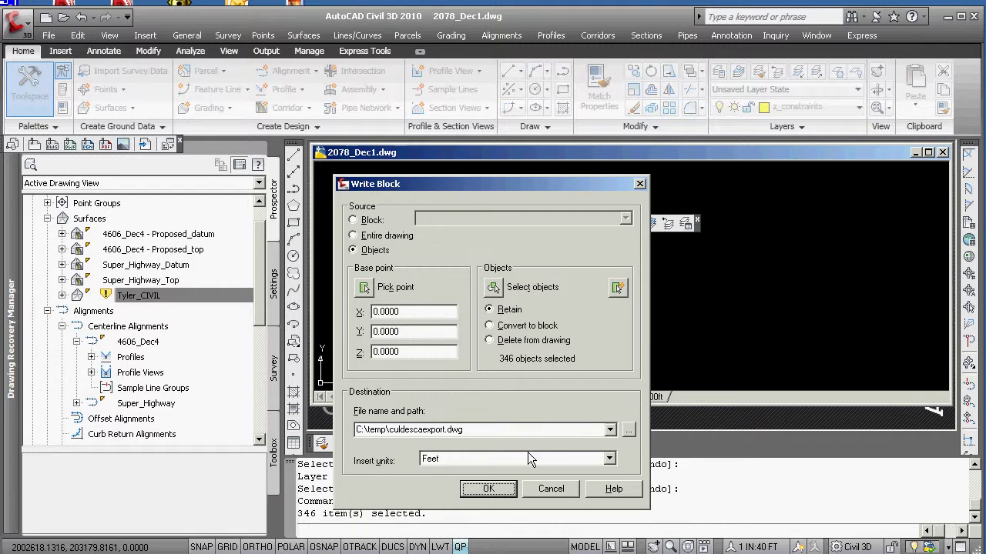
Step: Add all 3D faces via Quick Select, then cancel the block export
{"action": "left_click", "coordinate": [618, 289]}
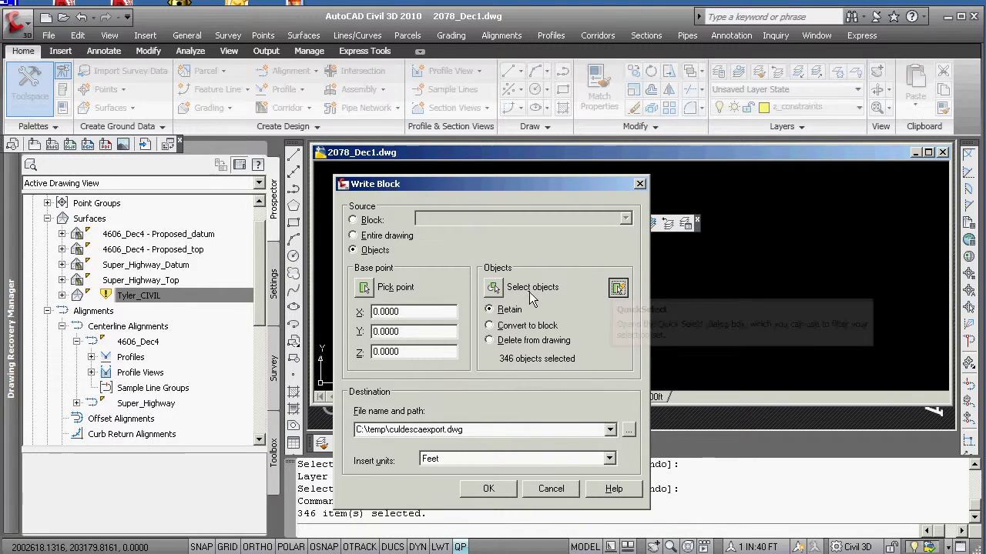
{"action": "left_click", "coordinate": [653, 255]}
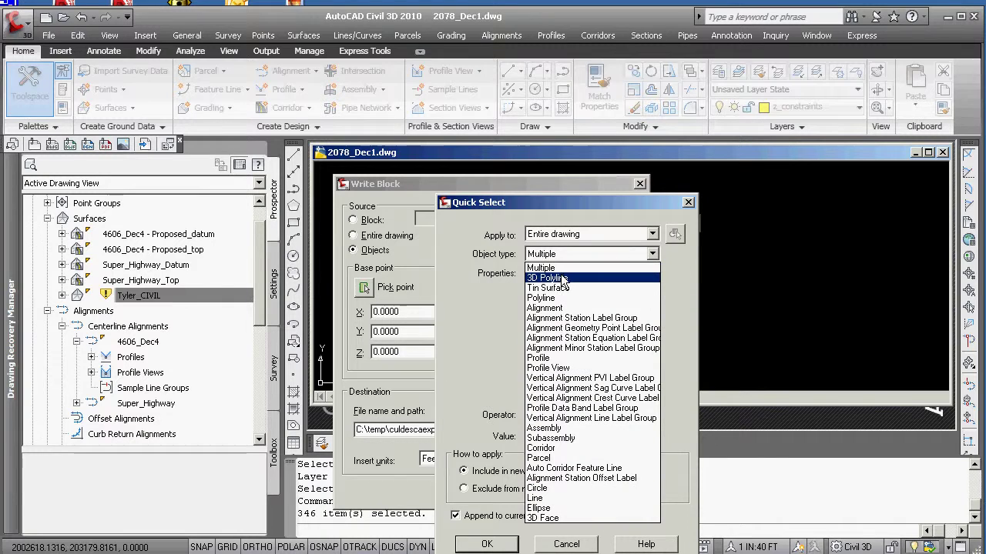
{"action": "left_click", "coordinate": [543, 518]}
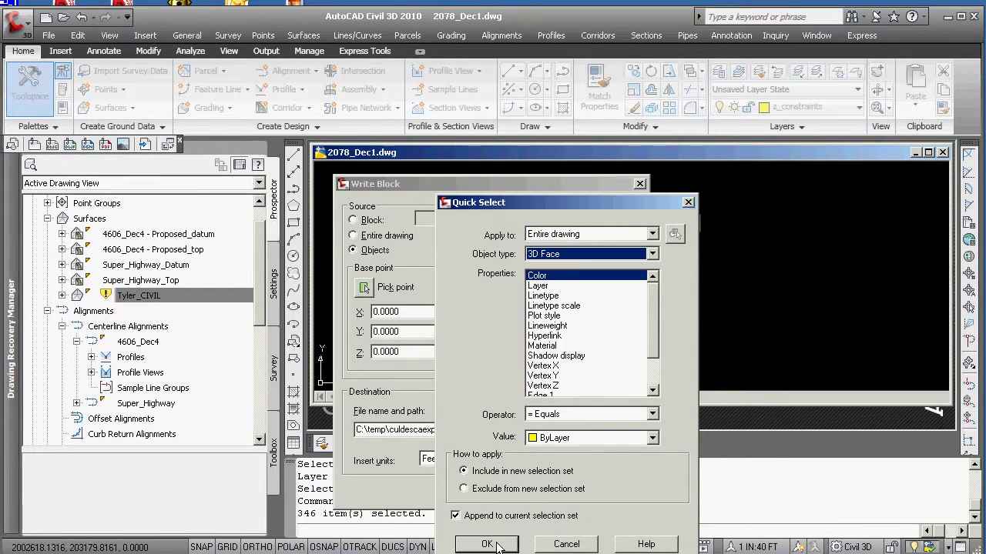
{"action": "left_click", "coordinate": [487, 545]}
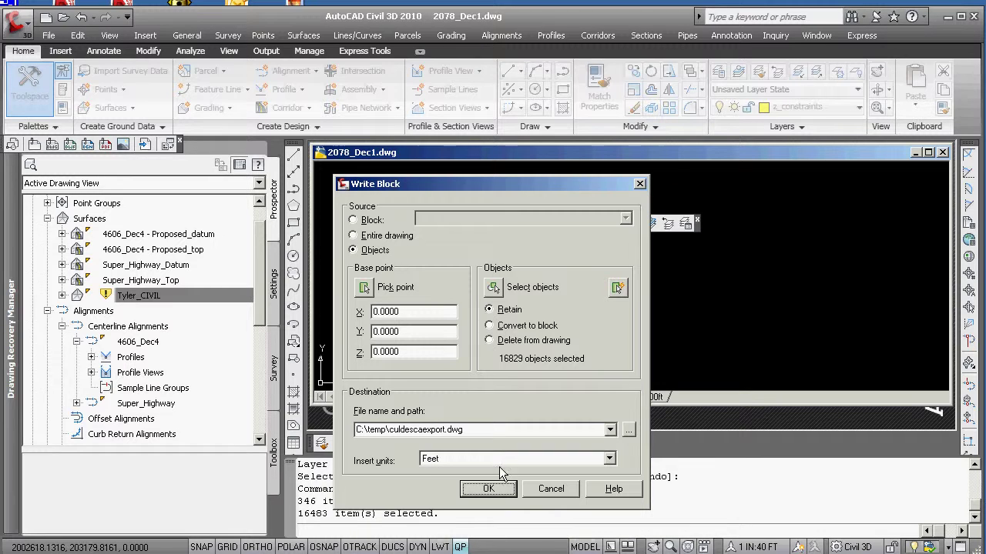
{"action": "left_click", "coordinate": [620, 288]}
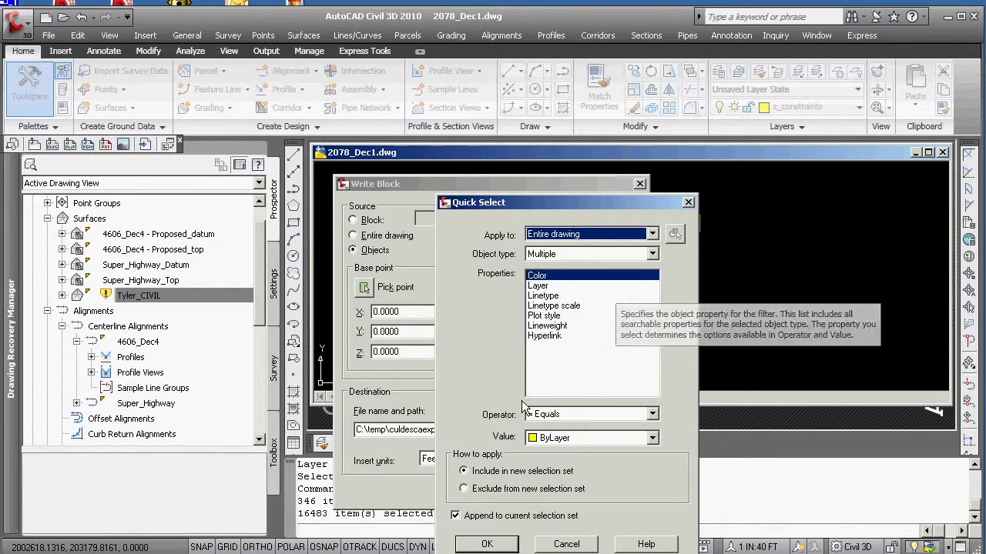
{"action": "left_click", "coordinate": [570, 545]}
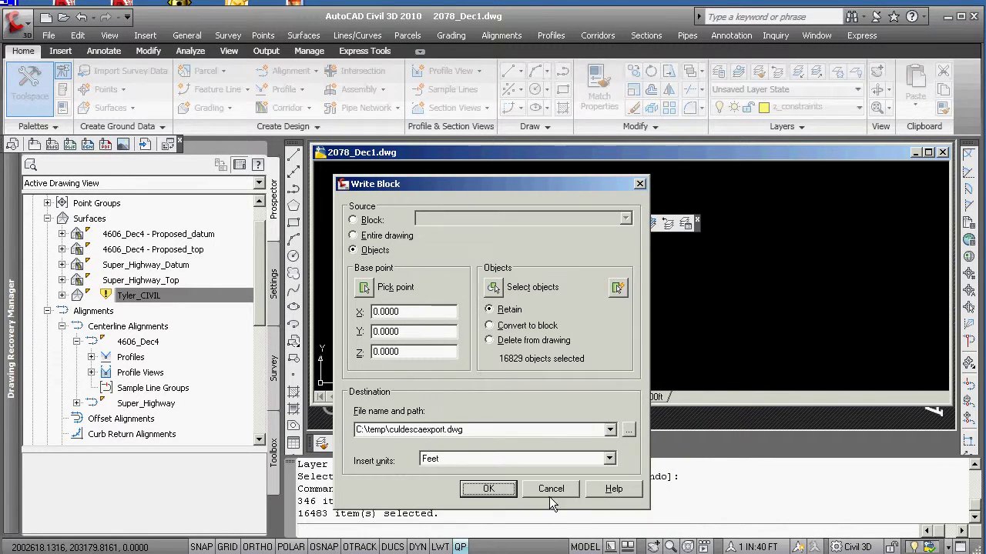
{"action": "left_click", "coordinate": [550, 494]}
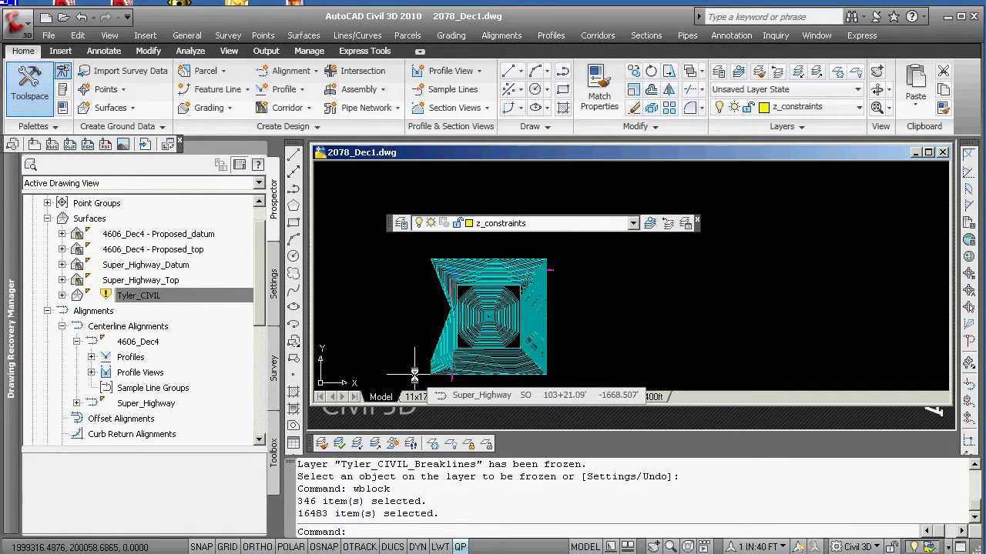
{"action": "type", "text": "line"}
{"action": "key", "text": "Return"}
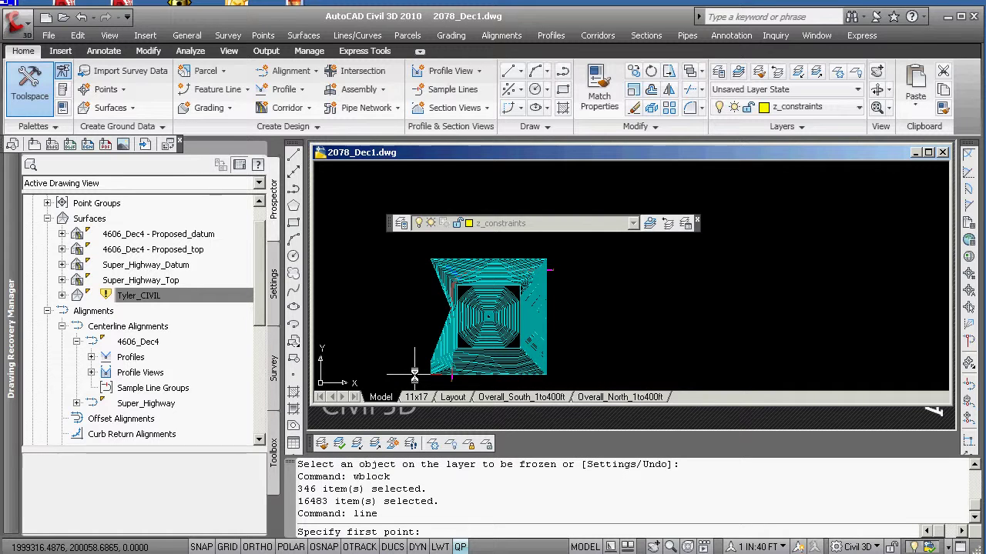
{"action": "type", "text": "2000000,200000"}
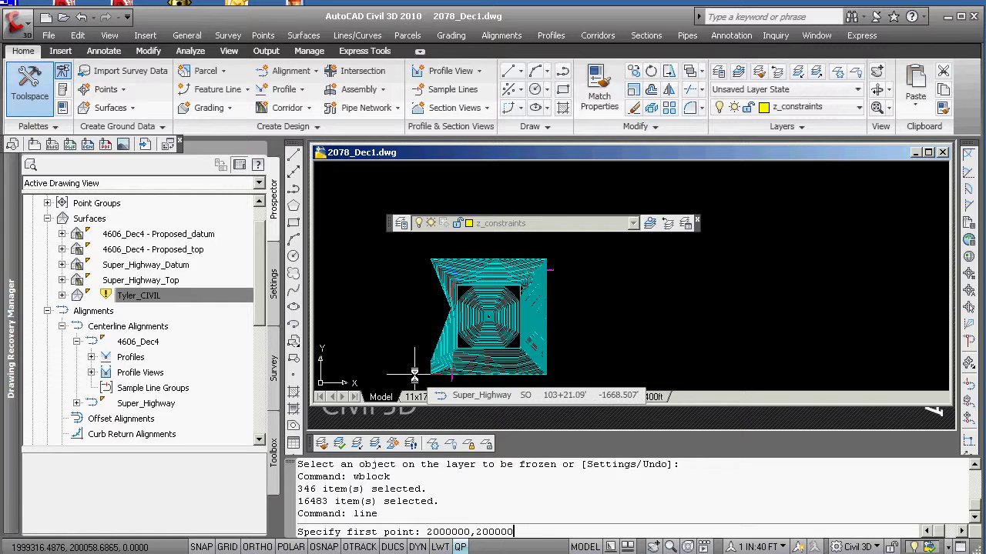
{"action": "type", "text": ",0"}
{"action": "key", "text": "Return"}
{"action": "type", "text": "@20"}
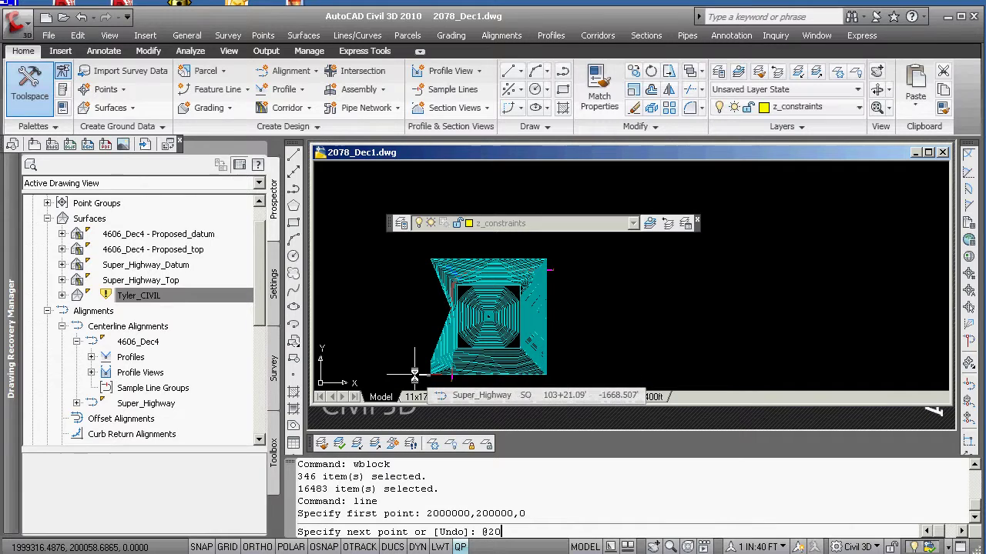
{"action": "type", "text": "00<0<"}
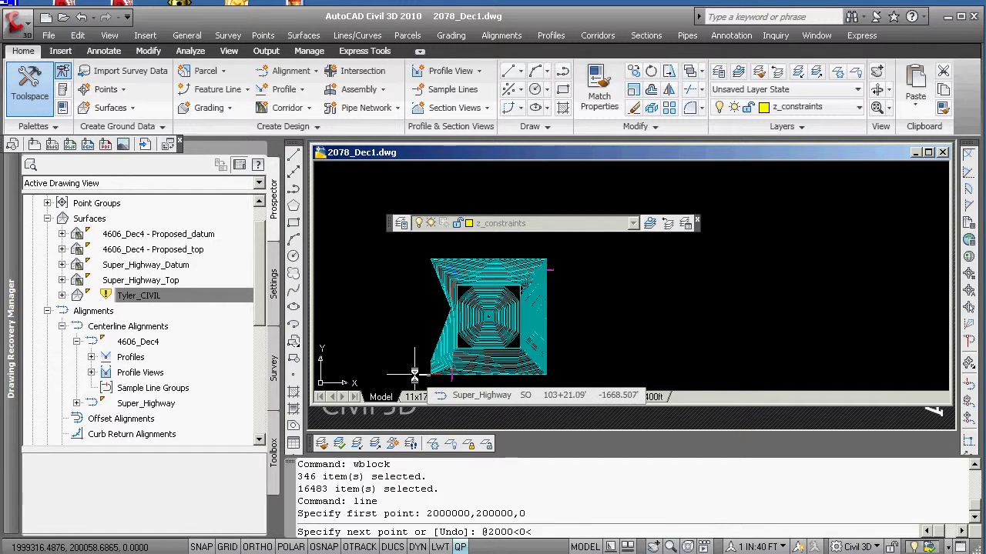
{"action": "type", "text": "90"}
{"action": "key", "text": "Return"}
{"action": "key", "text": "Return"}
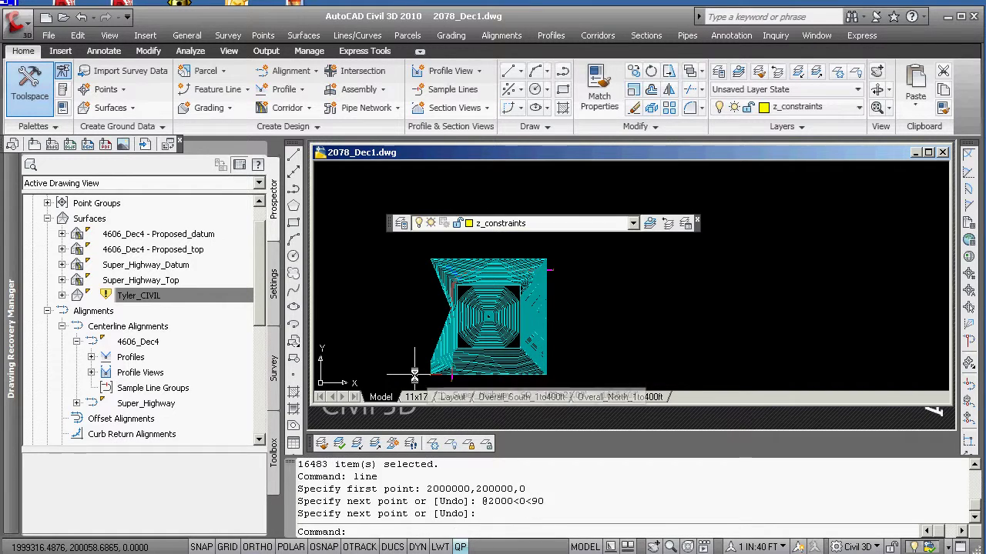
{"action": "scroll", "coordinate": [433, 381], "scroll_direction": "up", "scroll_amount": 5}
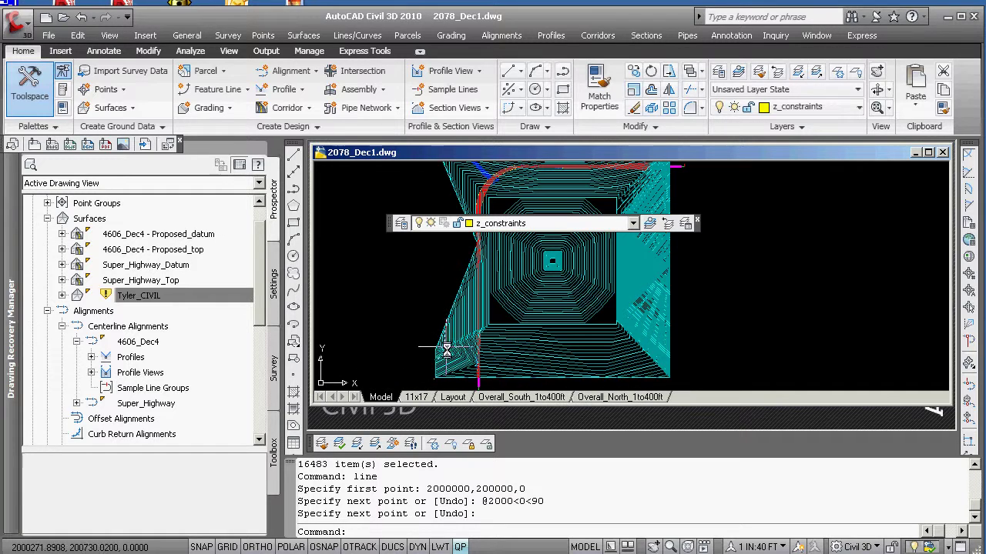
{"action": "scroll", "coordinate": [433, 383], "scroll_direction": "down", "scroll_amount": 6}
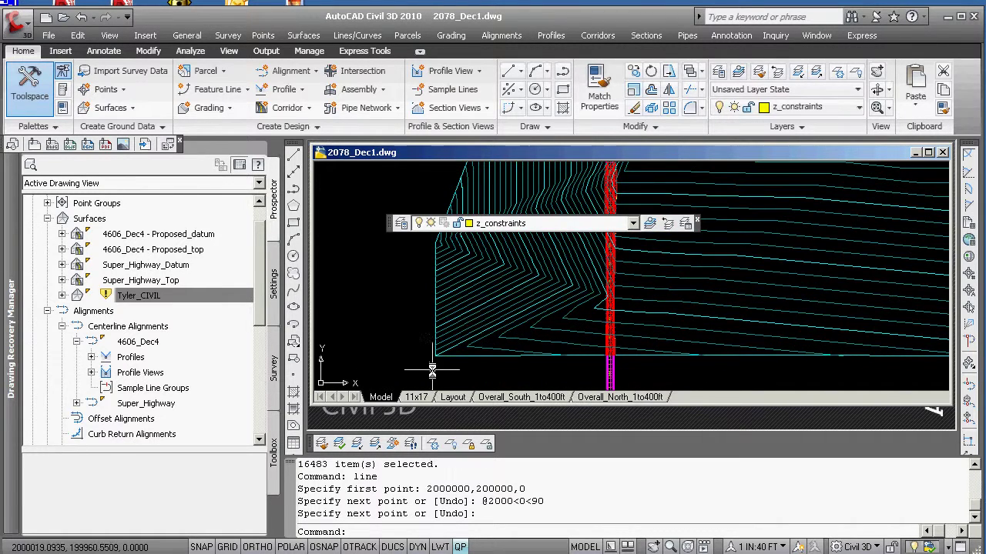
{"action": "scroll", "coordinate": [523, 285], "scroll_direction": "down", "scroll_amount": 3}
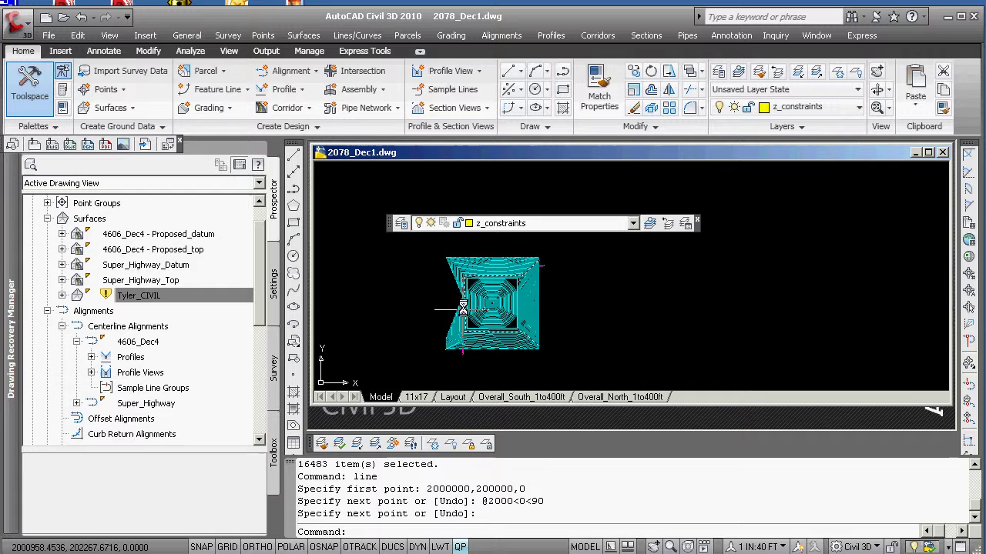
{"action": "scroll", "coordinate": [543, 273], "scroll_direction": "up", "scroll_amount": 1}
{"action": "scroll", "coordinate": [477, 270], "scroll_direction": "up", "scroll_amount": 4}
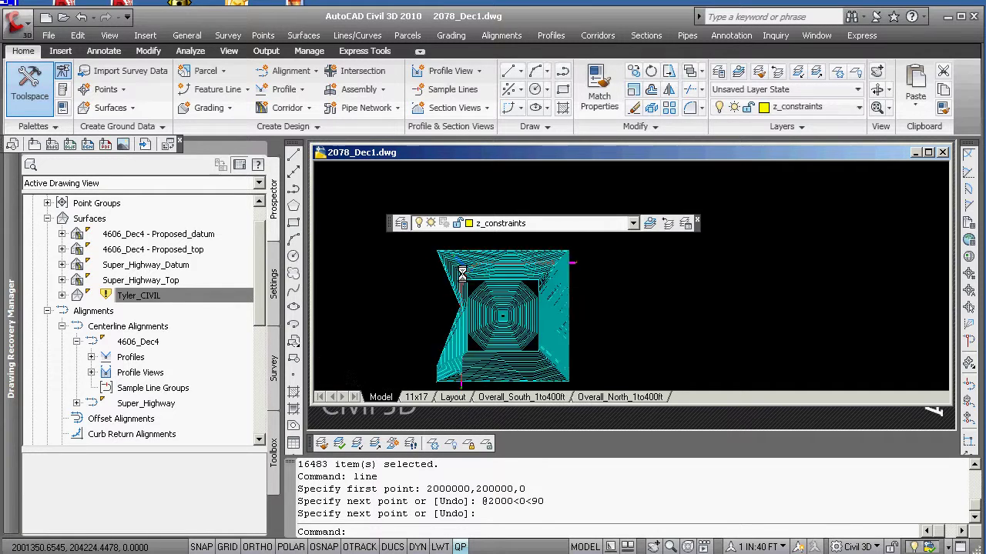
{"action": "scroll", "coordinate": [477, 271], "scroll_direction": "down", "scroll_amount": 3}
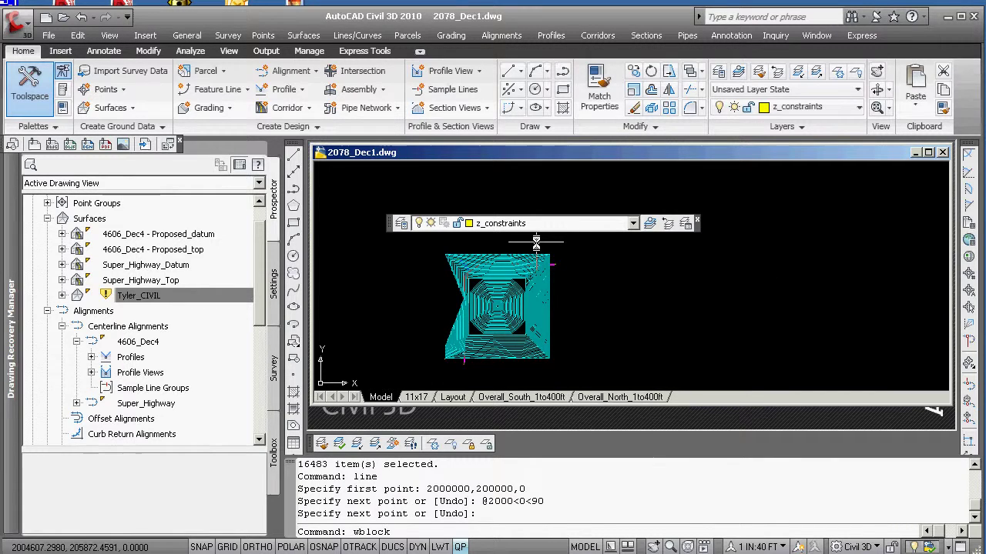
Step: Point the Write Block destination at C:\temp\culdesacvisualization.dwg
{"action": "key", "text": "Return"}
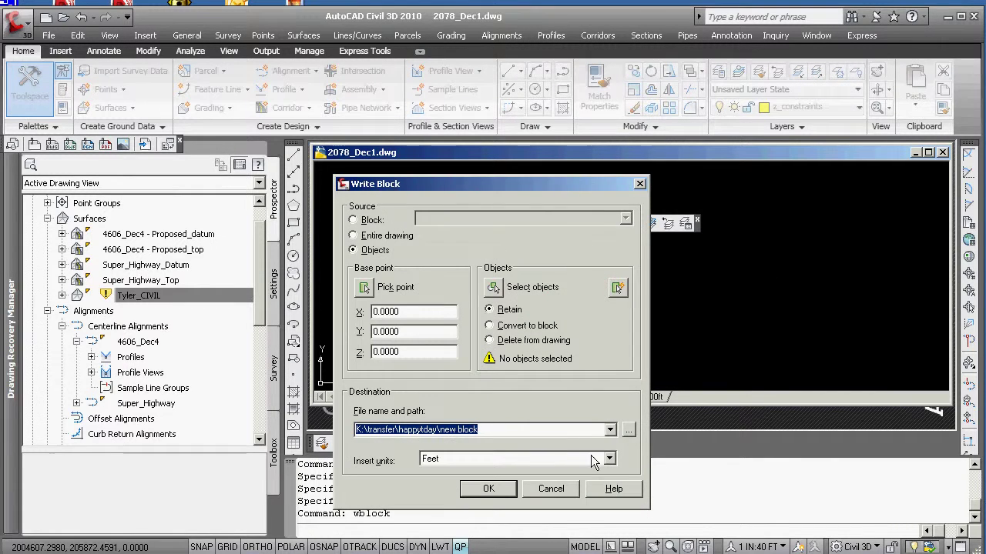
{"action": "left_click", "coordinate": [629, 429]}
{"action": "left_click", "coordinate": [508, 206]}
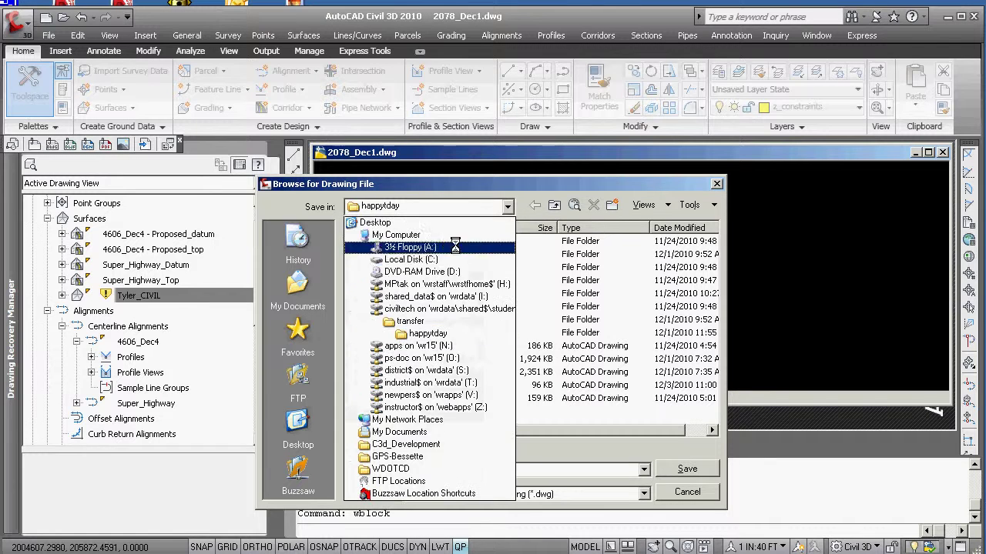
{"action": "left_click", "coordinate": [432, 258]}
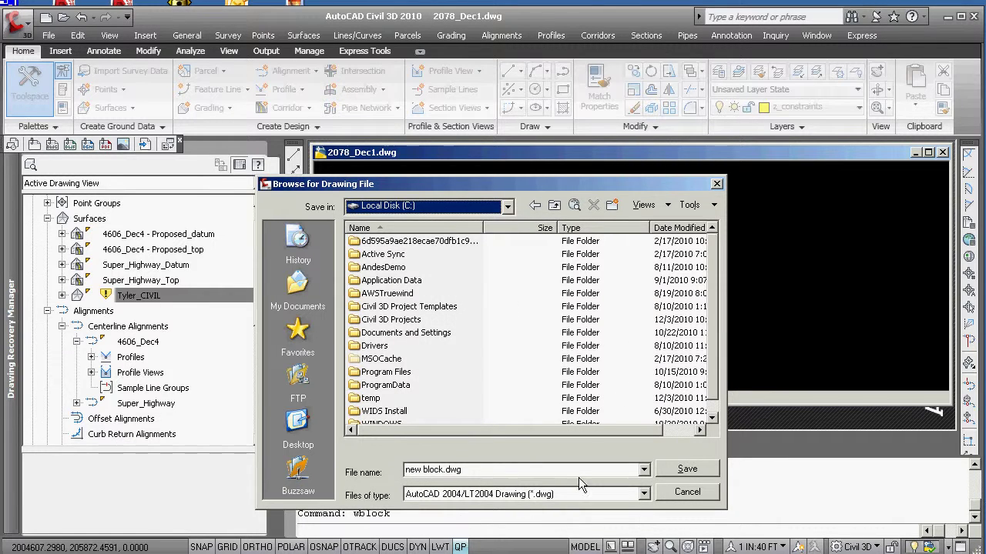
{"action": "double_click", "coordinate": [368, 399]}
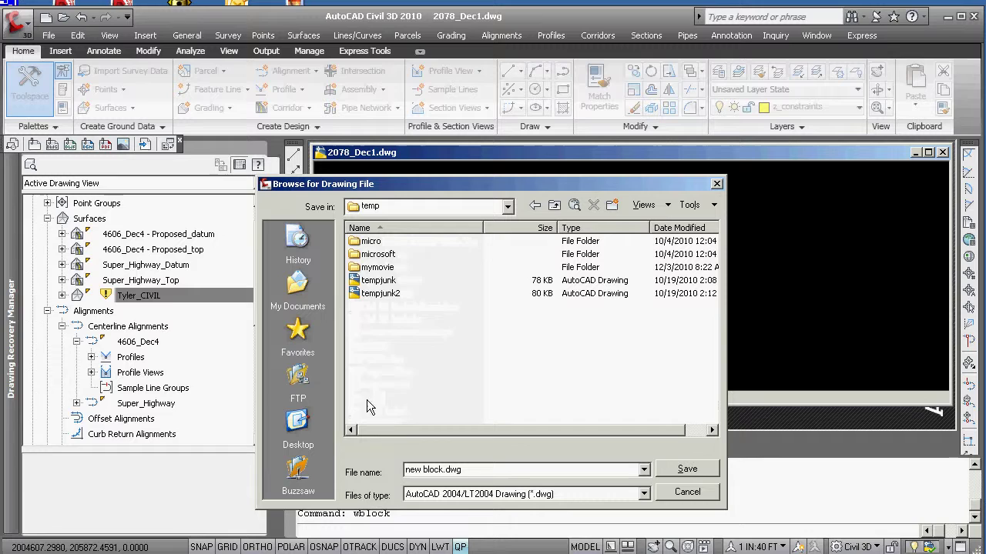
{"action": "left_click_drag", "start_coordinate": [469, 469], "coordinate": [404, 470]}
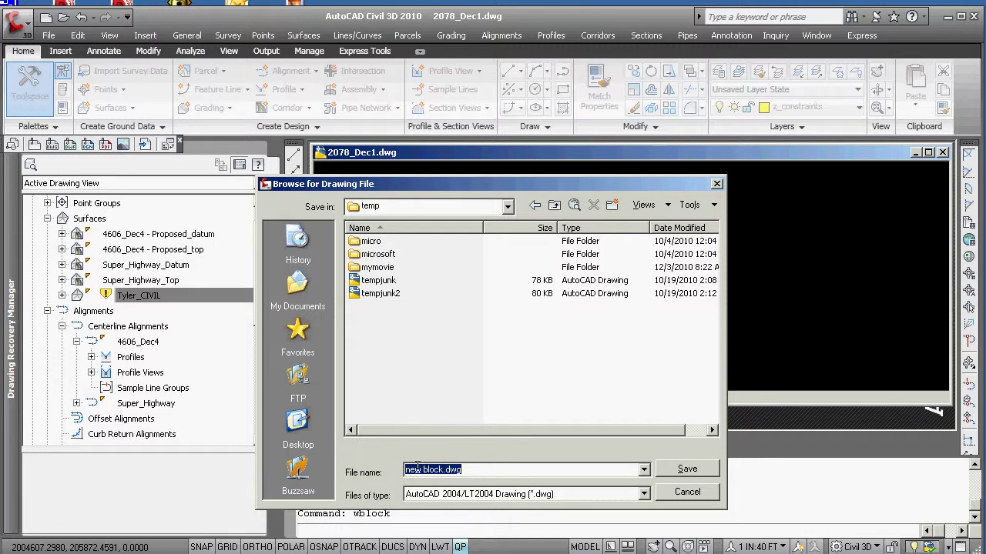
{"action": "type", "text": "culdesca"}
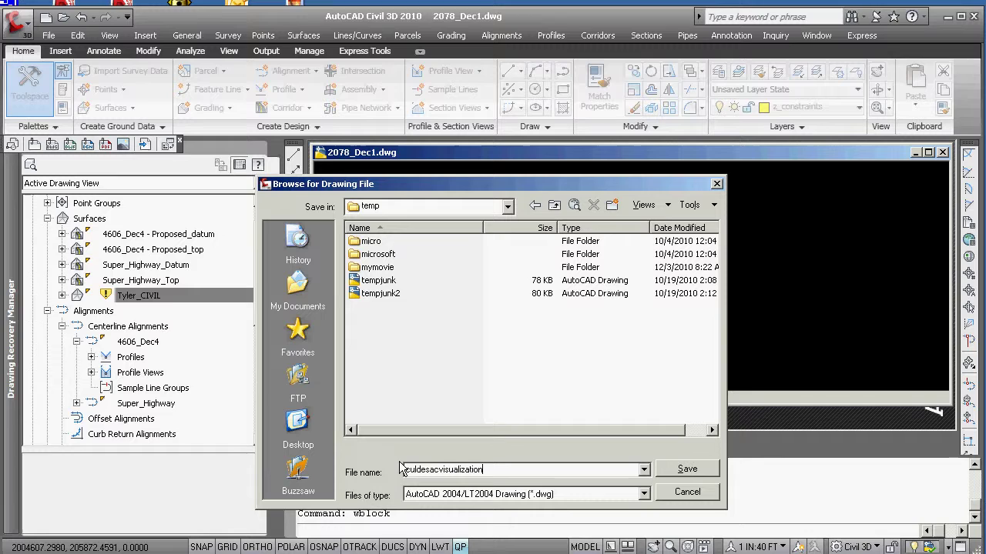
{"action": "left_click", "coordinate": [684, 470]}
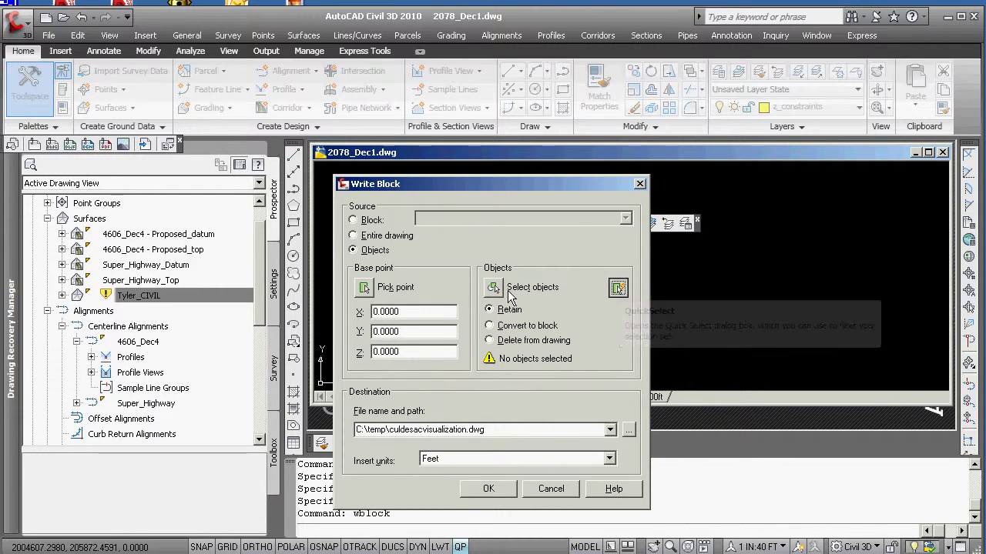
Step: Use Quick Select to add all Polyline and 3D Face objects to the Write Block selection
{"action": "left_click", "coordinate": [618, 287]}
{"action": "left_click", "coordinate": [651, 254]}
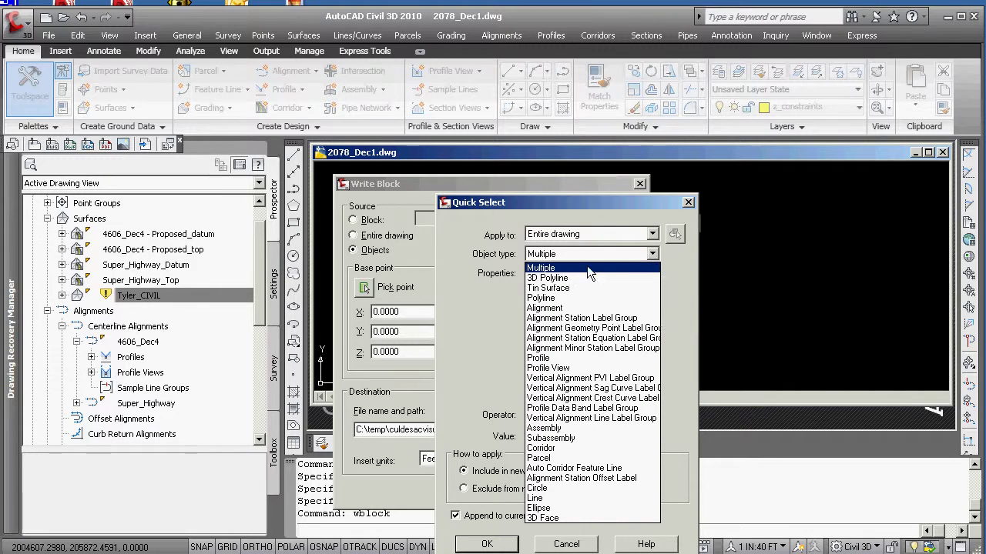
{"action": "left_click", "coordinate": [562, 299]}
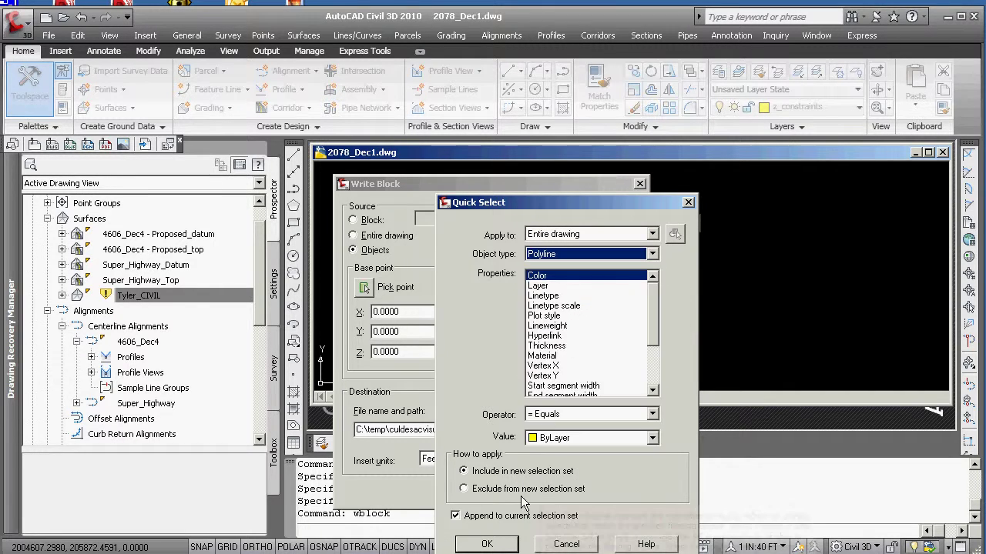
{"action": "left_click", "coordinate": [485, 541]}
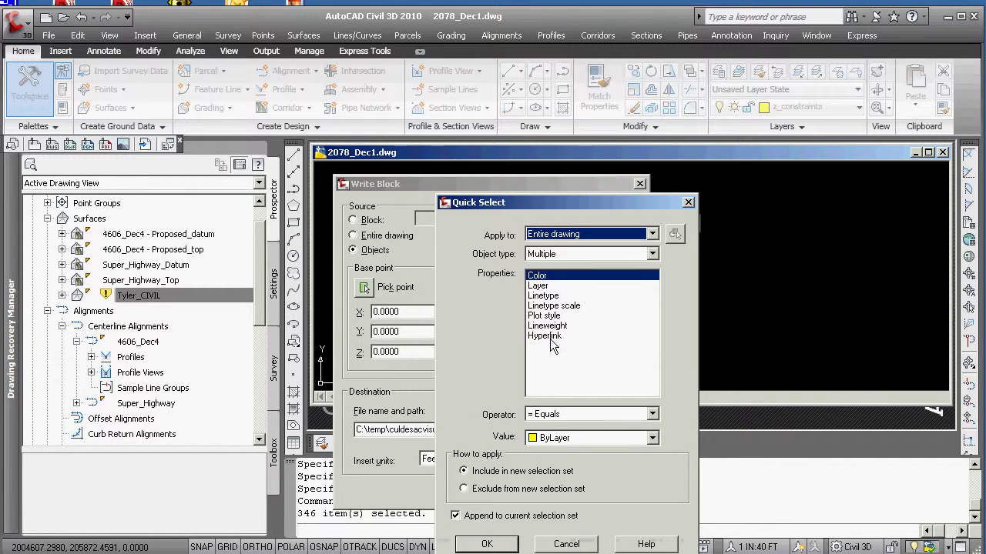
{"action": "left_click", "coordinate": [654, 253]}
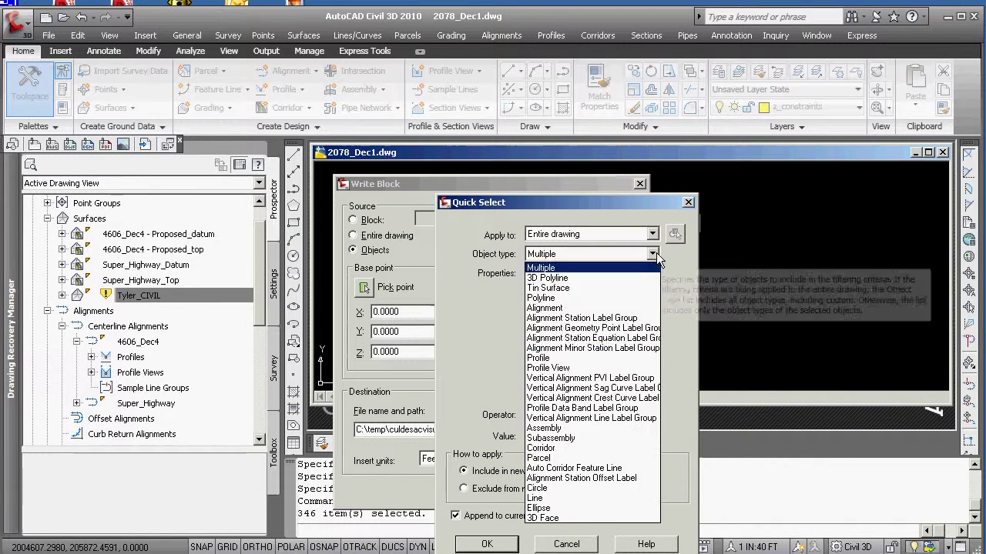
{"action": "left_click", "coordinate": [542, 518]}
{"action": "left_click", "coordinate": [487, 545]}
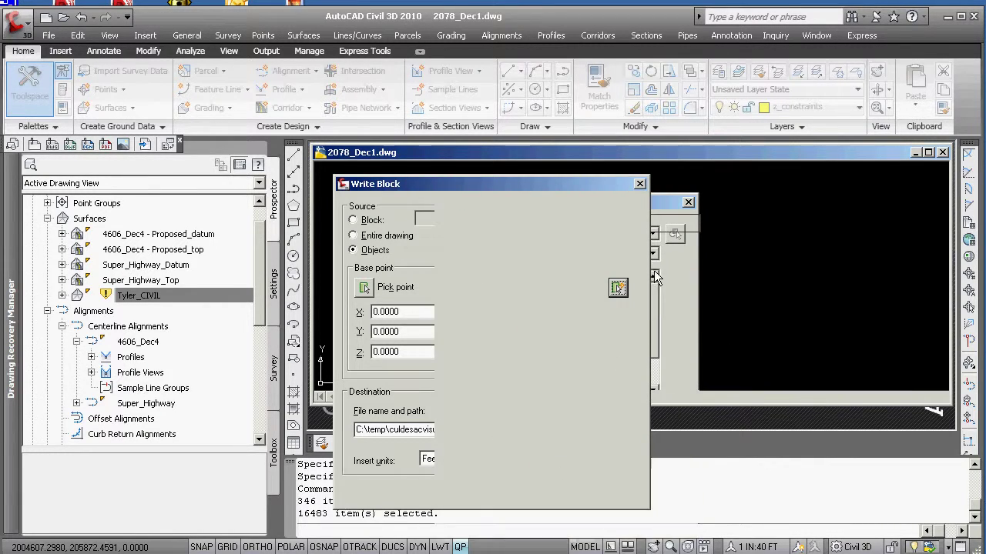
Step: Add all Lines, then write the block to culdesacvisualization.dwg including the Map information
{"action": "left_click", "coordinate": [618, 288]}
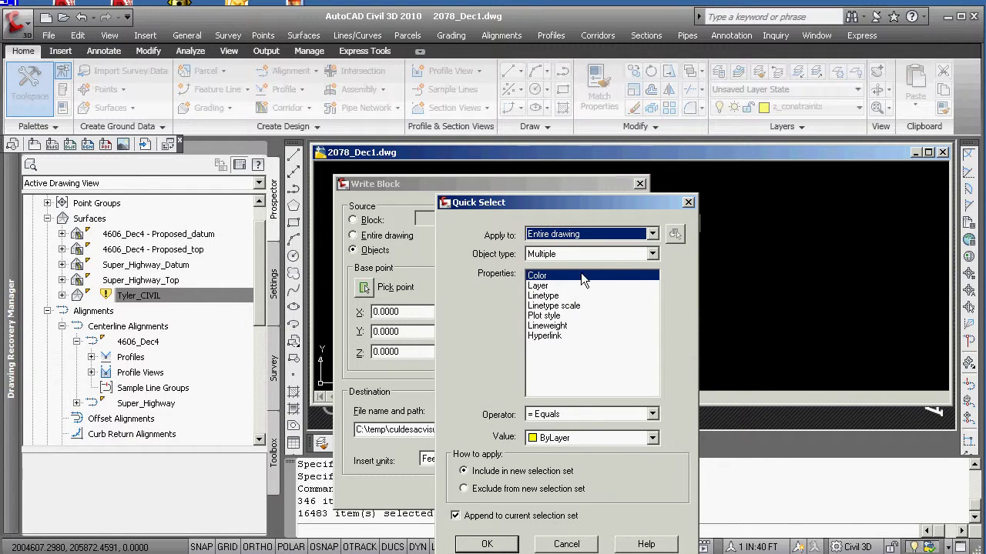
{"action": "left_click", "coordinate": [652, 255]}
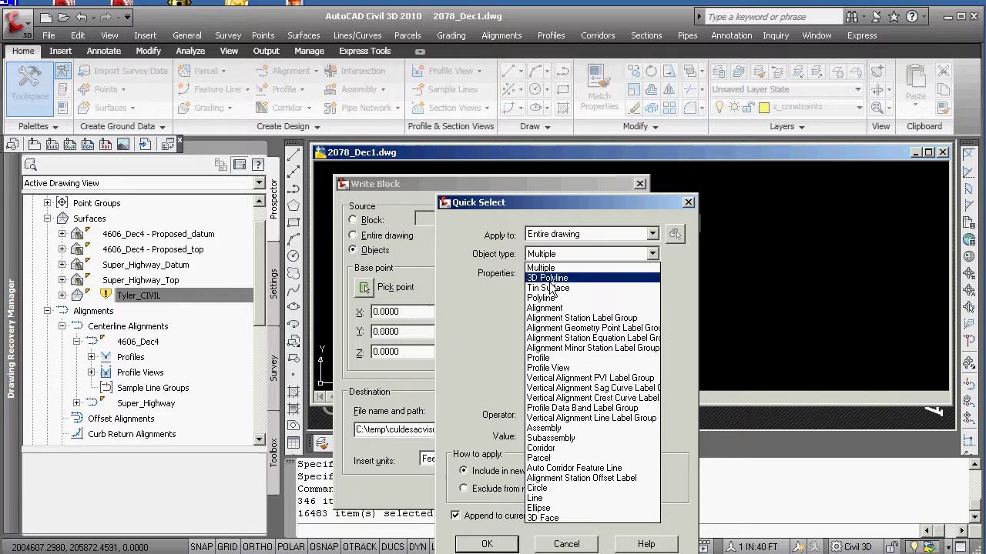
{"action": "left_click", "coordinate": [548, 499]}
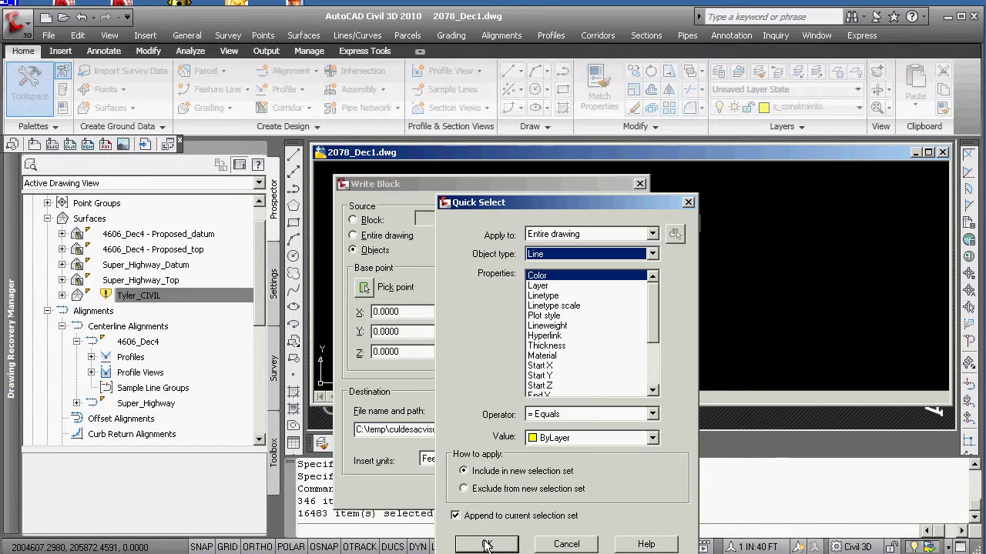
{"action": "left_click", "coordinate": [487, 544]}
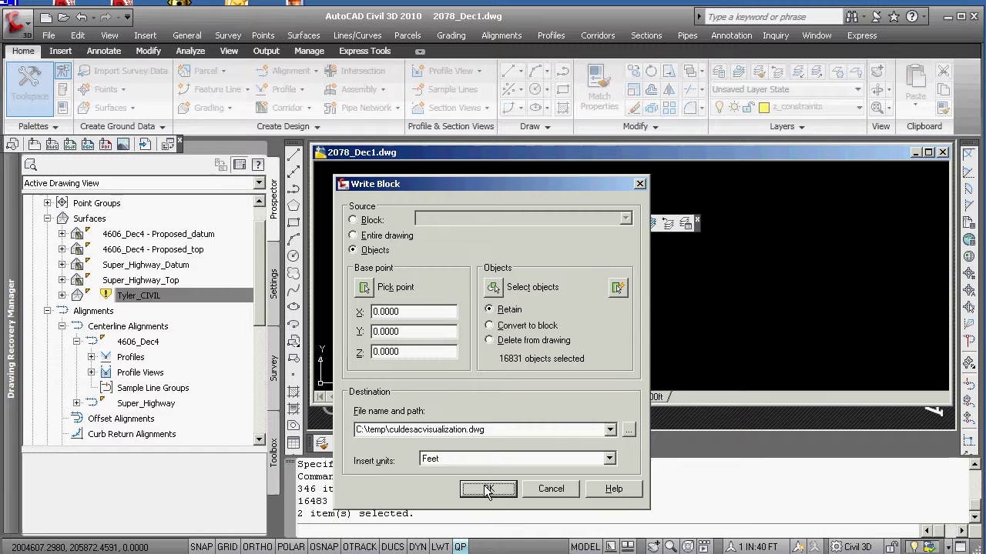
{"action": "left_click", "coordinate": [492, 492]}
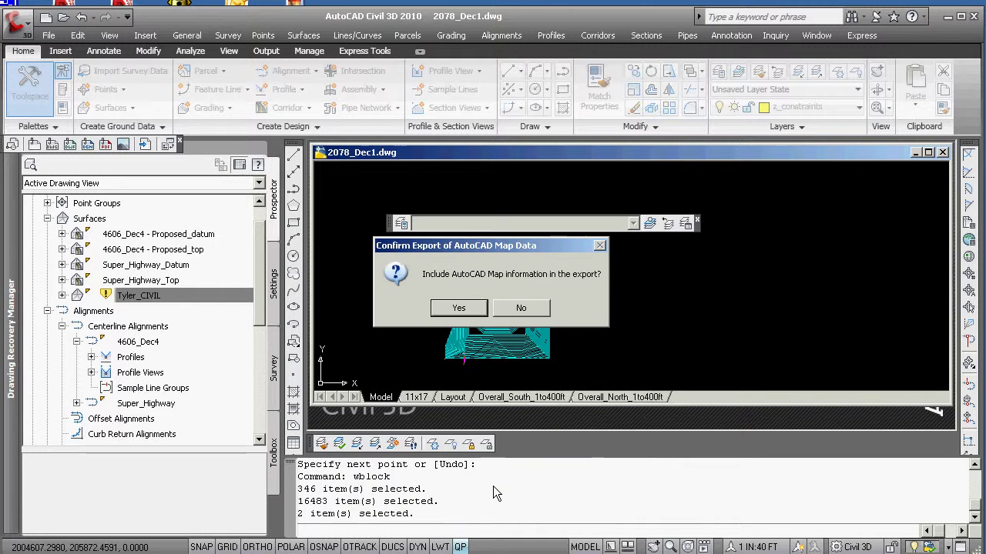
{"action": "left_click", "coordinate": [459, 308]}
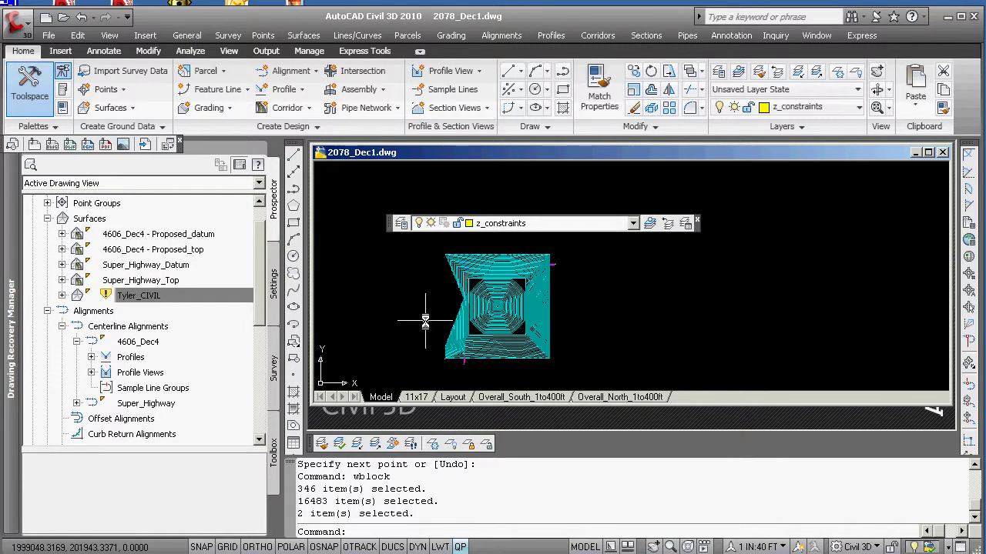
Step: Undo repeatedly with U, reversing WBLOCK, zooms, the layer freeze, the line and the surface extraction
{"action": "type", "text": "u"}
{"action": "key", "text": "Return"}
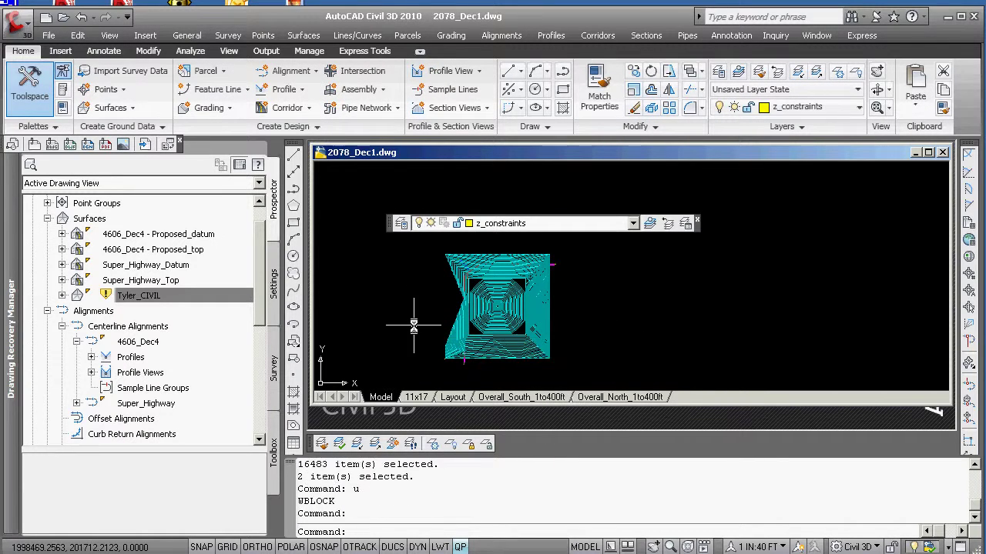
{"action": "type", "text": "u"}
{"action": "key", "text": "Return"}
{"action": "type", "text": "u"}
{"action": "key", "text": "Return"}
{"action": "type", "text": "u"}
{"action": "key", "text": "Return"}
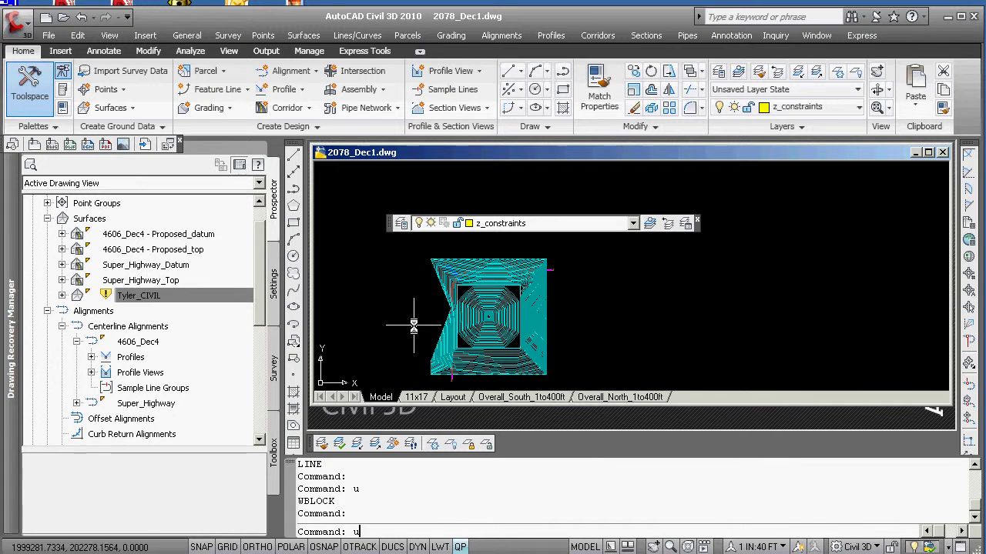
{"action": "type", "text": "u"}
{"action": "key", "text": "Return"}
{"action": "type", "text": "u"}
{"action": "key", "text": "Return"}
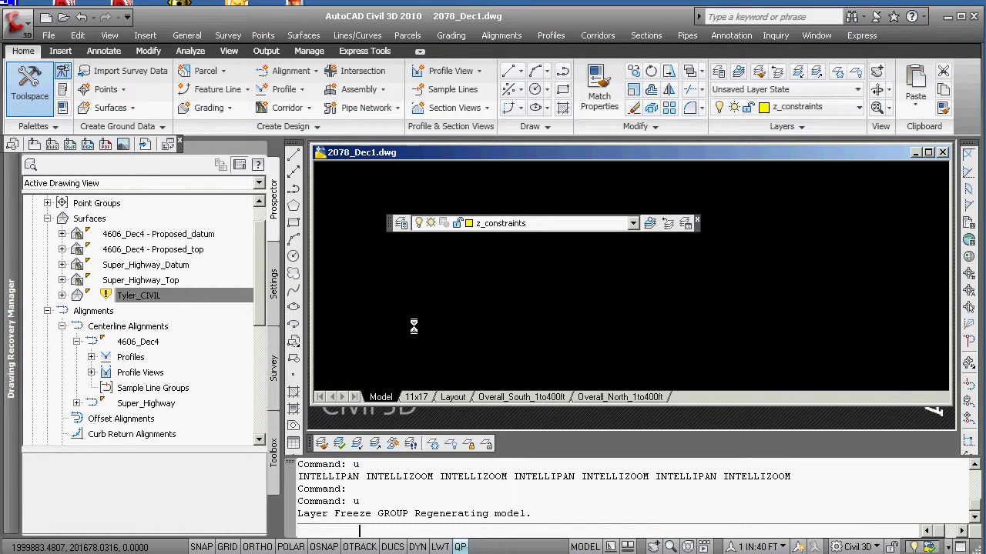
{"action": "type", "text": "u"}
{"action": "key", "text": "Return"}
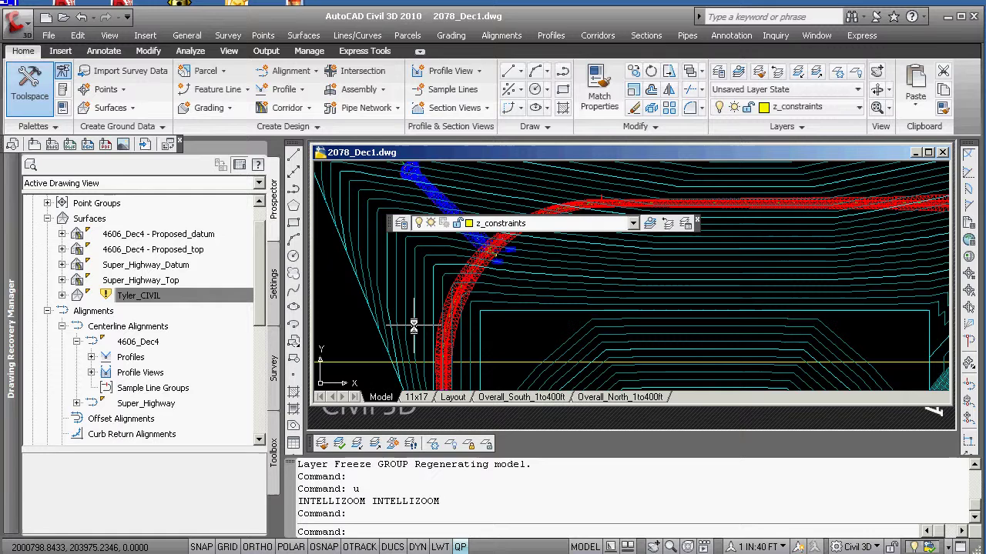
{"action": "key", "text": "Return"}
{"action": "type", "text": "u"}
{"action": "key", "text": "Return"}
{"action": "key", "text": "Return"}
{"action": "type", "text": "u"}
{"action": "key", "text": "Return"}
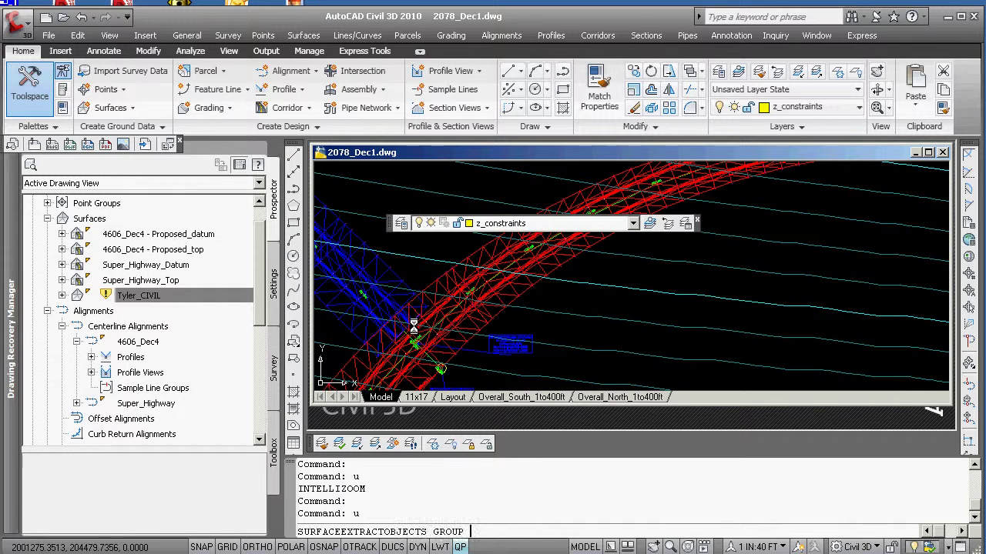
{"action": "key", "text": "Return"}
{"action": "type", "text": "u"}
{"action": "key", "text": "Return"}
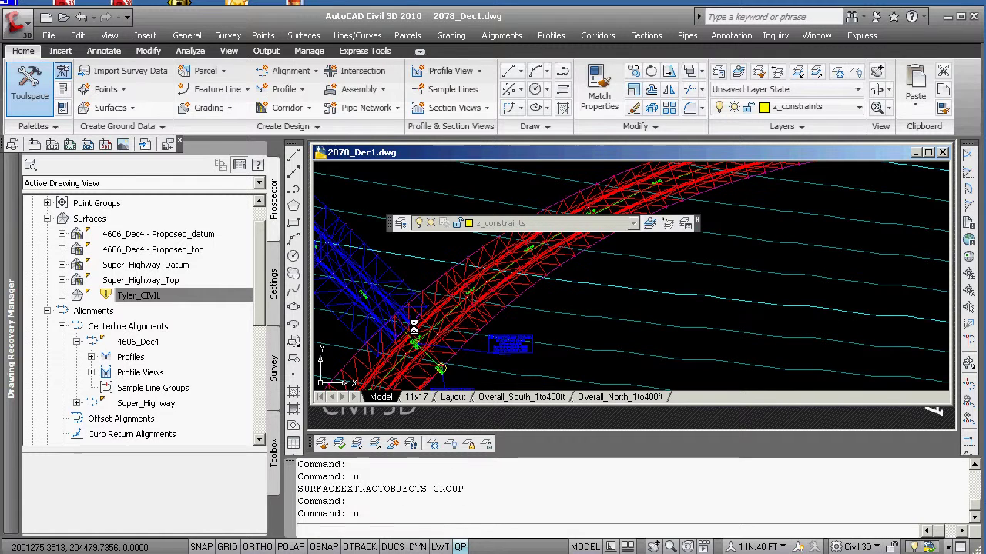
Step: Check the restored 4606_Dec4 - Proposed_top surface and recentre the view on the surface and road
{"action": "left_click", "coordinate": [503, 298]}
{"action": "key", "text": "Escape"}
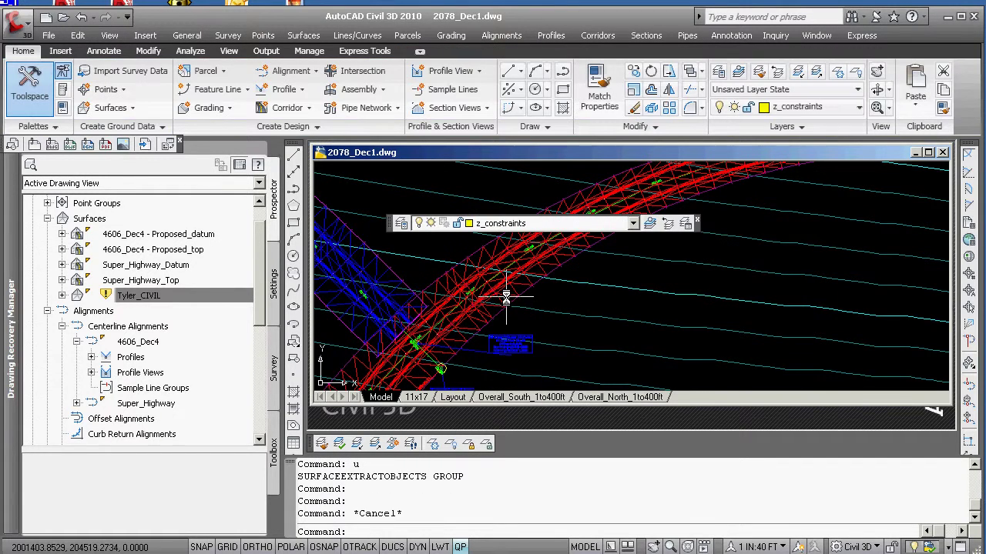
{"action": "left_click", "coordinate": [391, 285]}
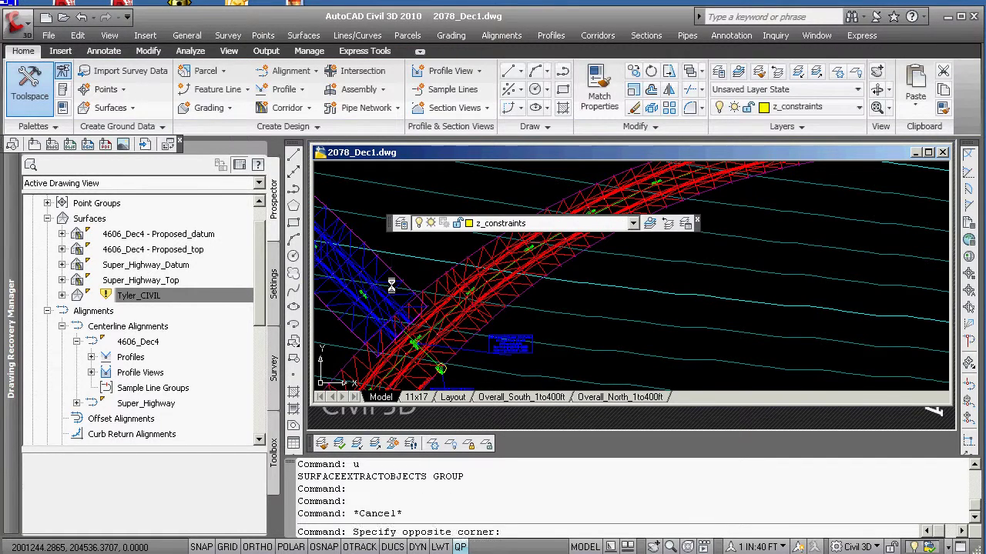
{"action": "left_click", "coordinate": [388, 283]}
{"action": "key", "text": "Escape"}
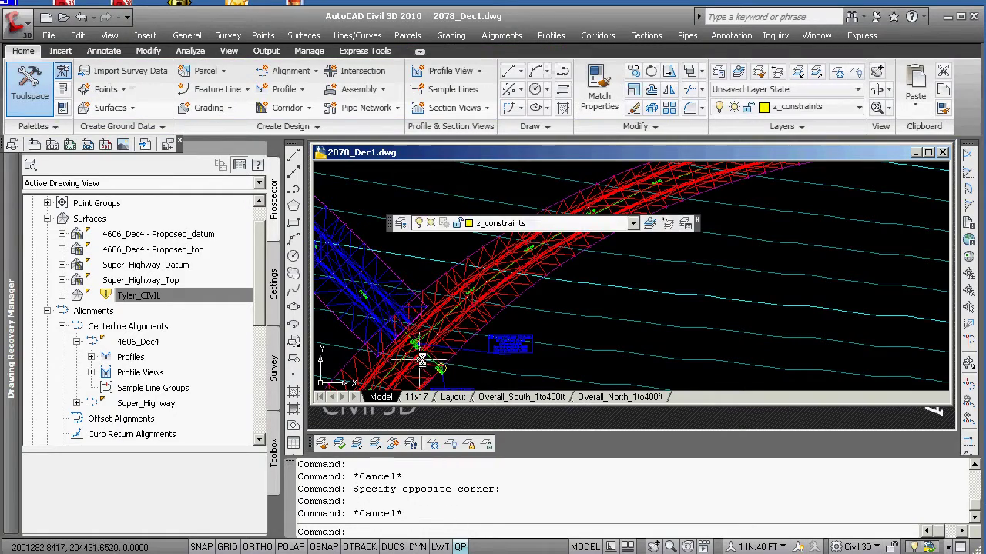
{"action": "scroll", "coordinate": [479, 287], "scroll_direction": "up", "scroll_amount": 8}
{"action": "middle_click_drag", "start_coordinate": [479, 286], "coordinate": [493, 234]}
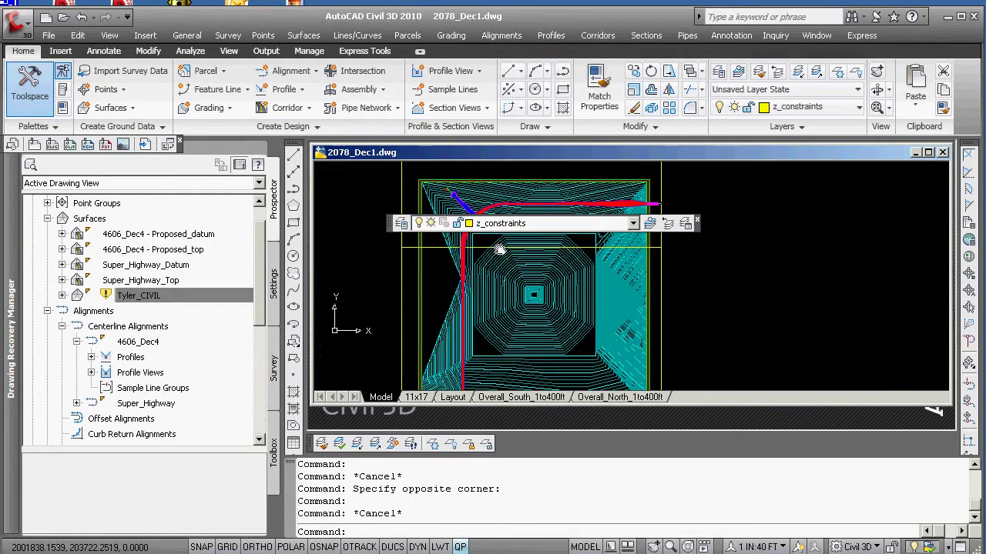
Step: Save the 2078_Dec1 drawing and quit Civil 3D
{"action": "left_click", "coordinate": [47, 35]}
{"action": "left_click", "coordinate": [69, 123]}
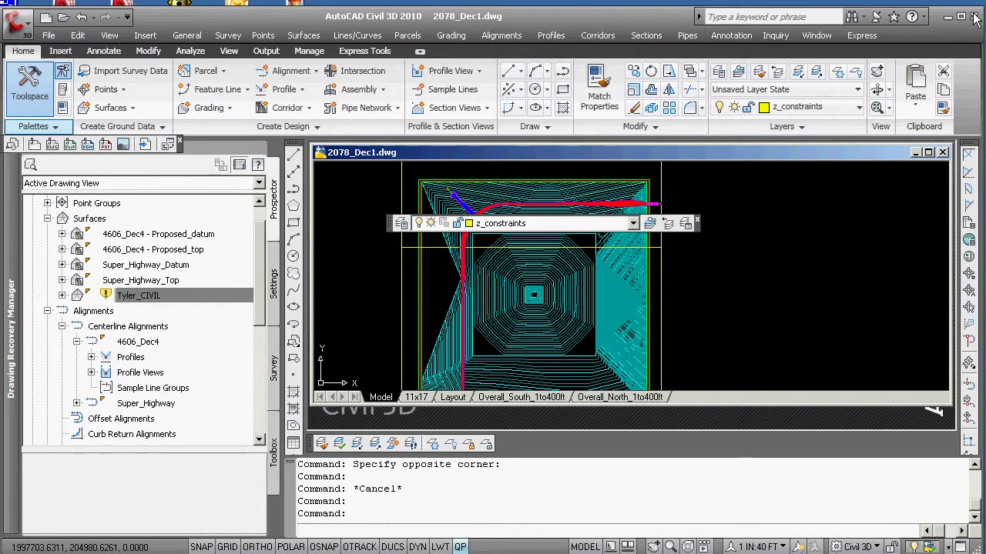
{"action": "key", "text": "ctrl+s"}
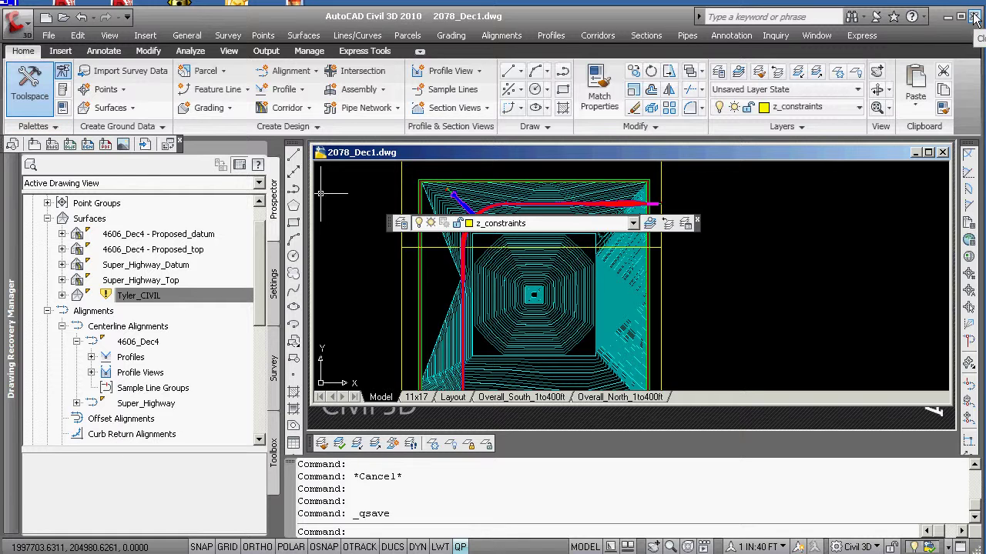
{"action": "left_click", "coordinate": [975, 17]}
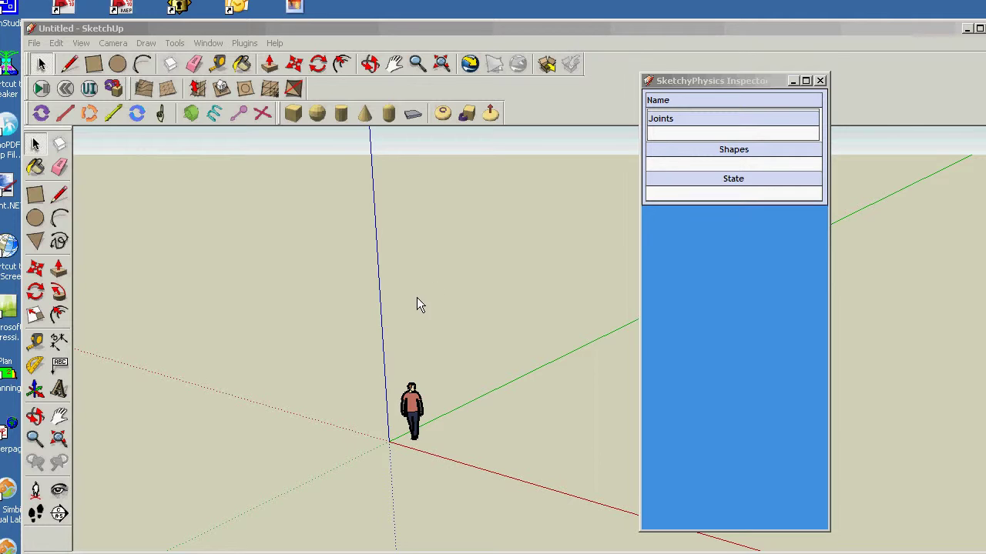
Step: Close the SketchyPhysics Inspector and dismiss the SketchUp crash report with Don't Send
{"action": "left_click", "coordinate": [820, 81]}
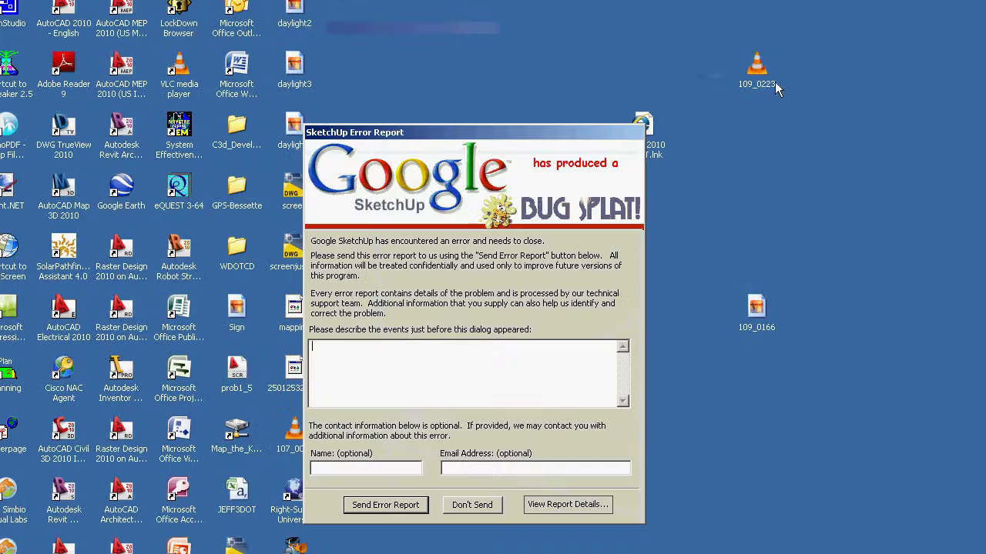
{"action": "left_click", "coordinate": [472, 505]}
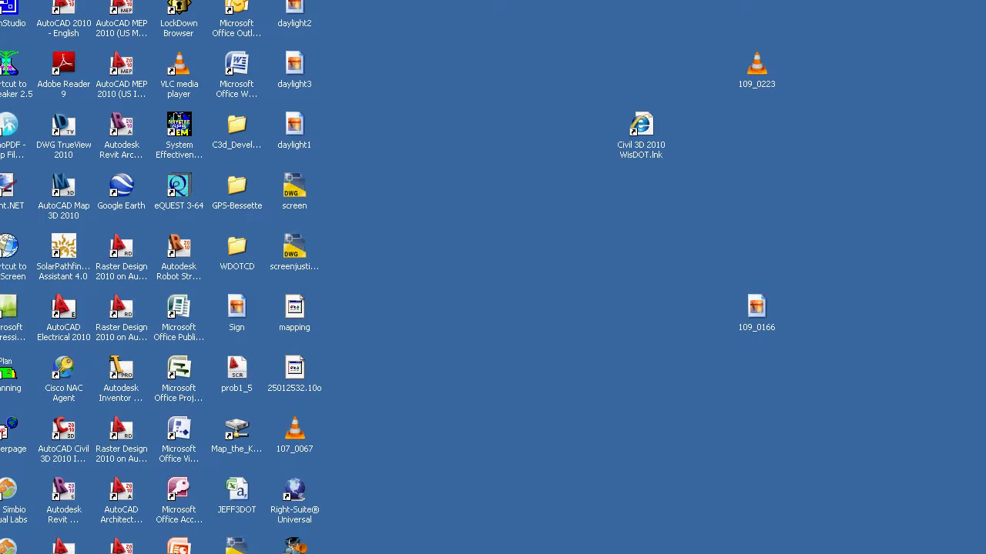